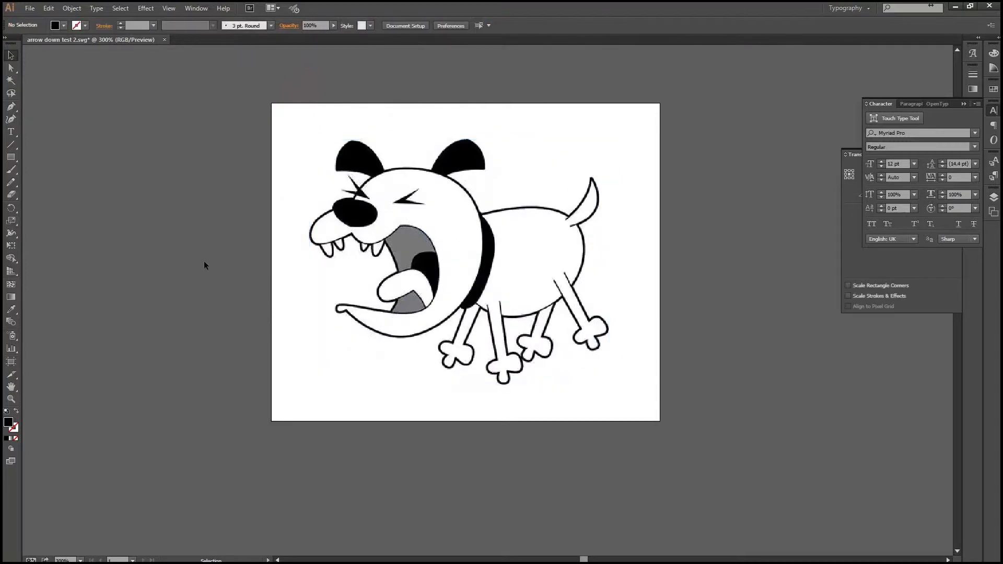
# Export the dog artwork for the web as a maximum-quality JPEG under a new dog file name in the 02 SVG folder.
pyautogui.hotkey('ctrl', 'alt', 'shift', 's')
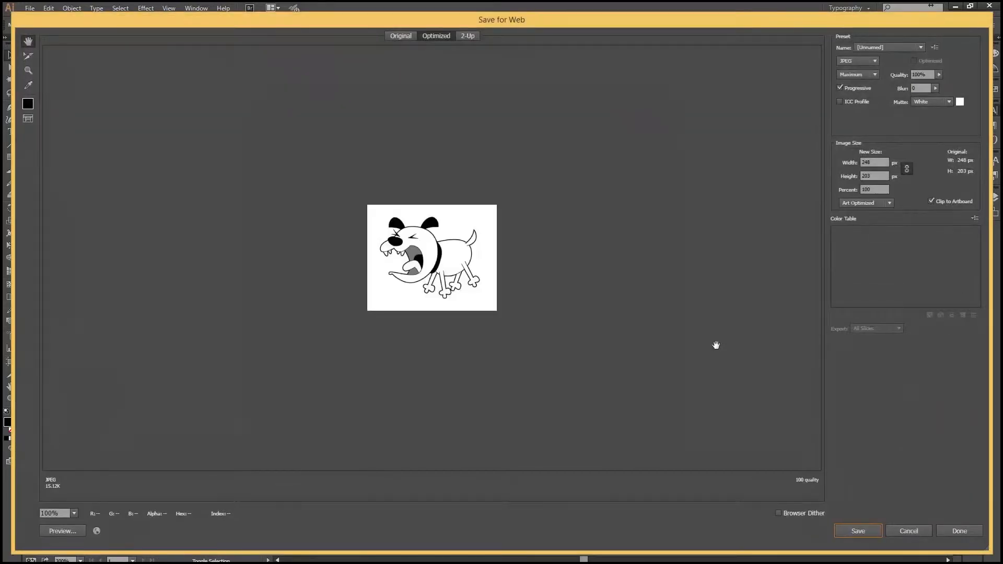
pyautogui.click(854, 532)
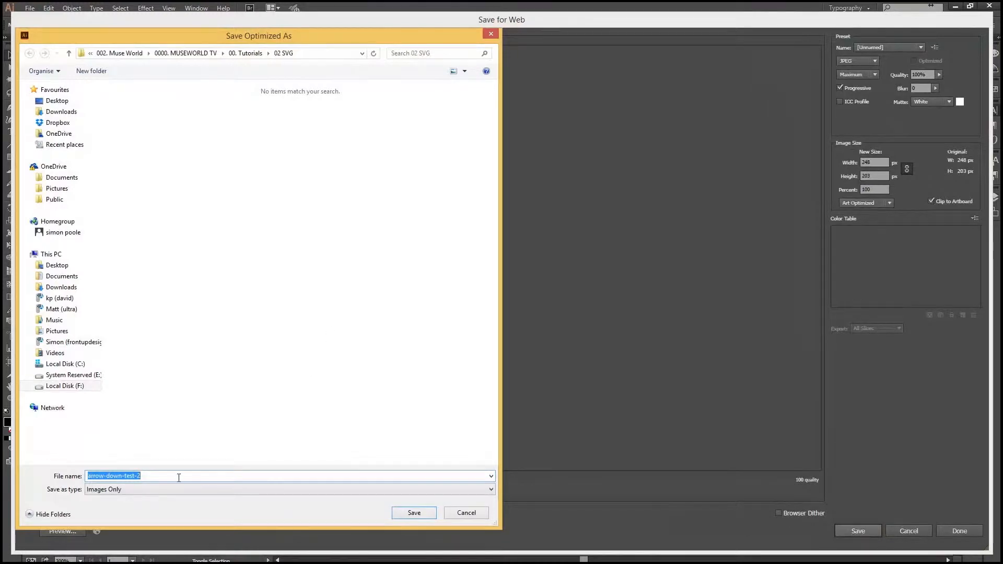
pyautogui.write('dog te')
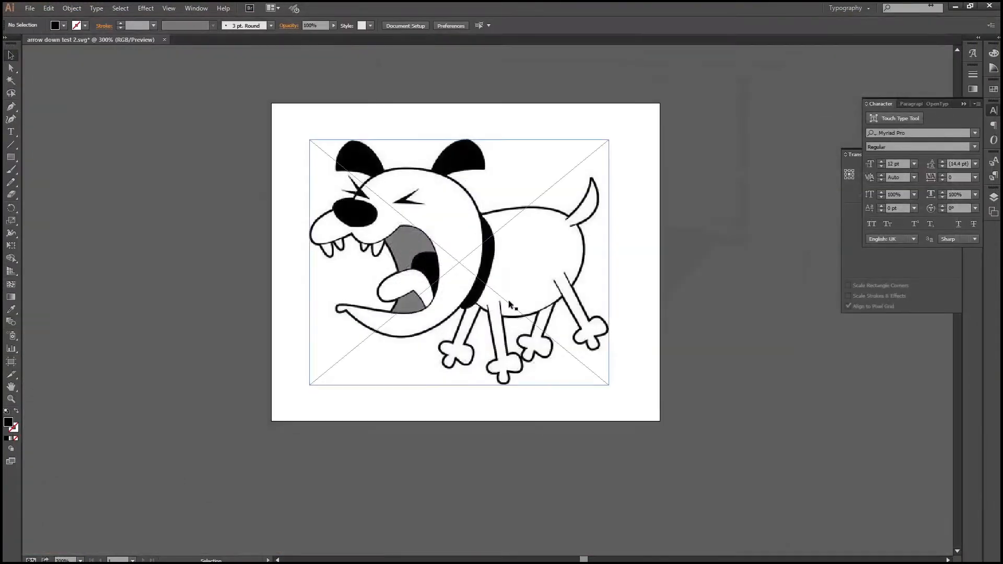
# Switch to Adobe Muse, place the exported dog image at about X 342, Y 123 on the Home page, and preview it in the browser.
pyautogui.click(658, 554)
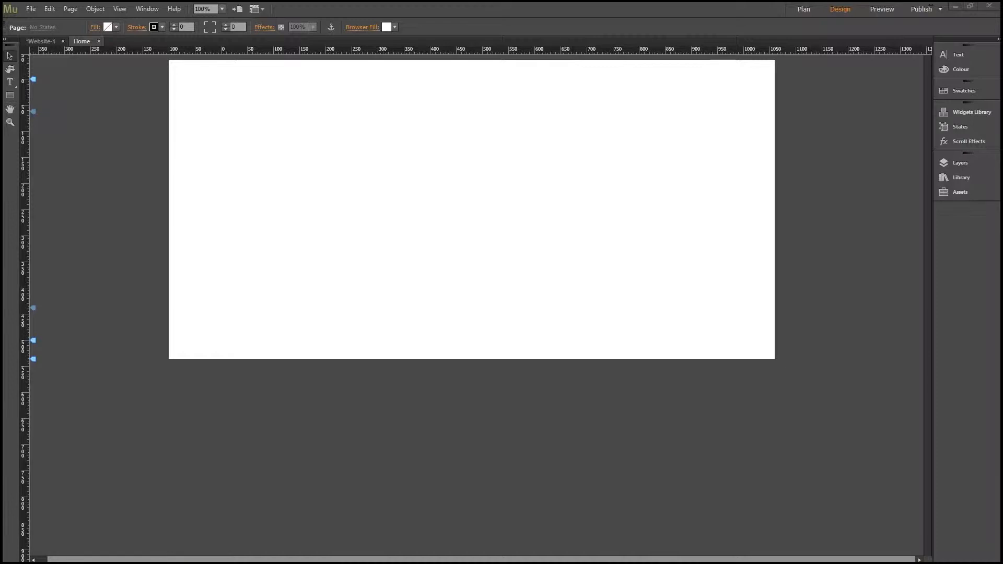
pyautogui.moveTo(2, 183); pyautogui.dragTo(423, 183)
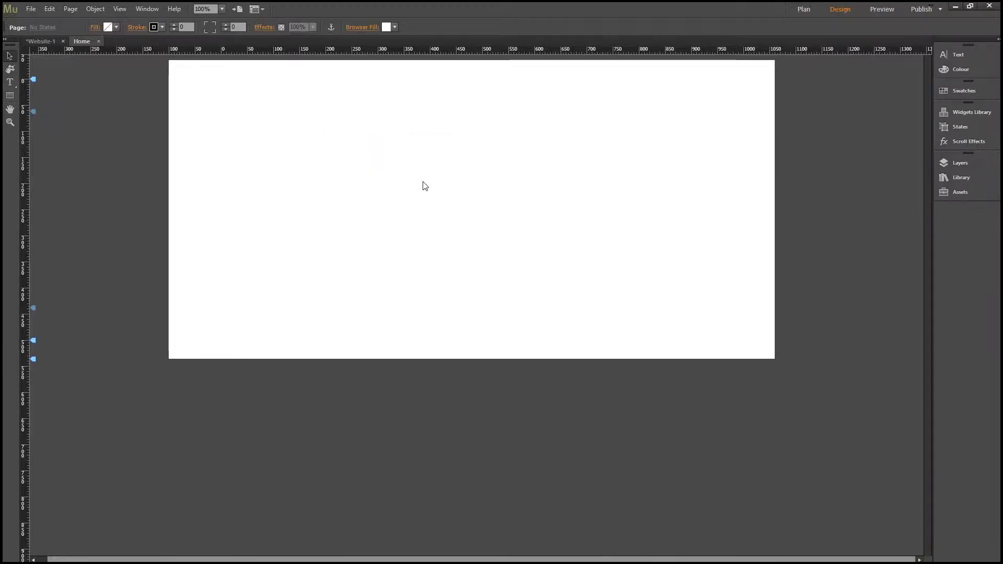
pyautogui.moveTo(442, 192); pyautogui.dragTo(469, 204)
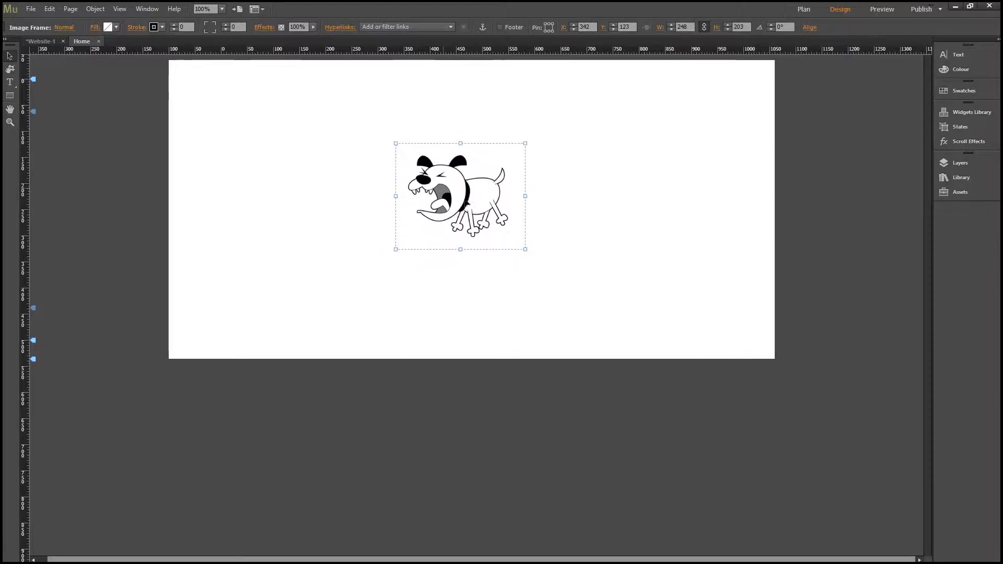
pyautogui.click(463, 402)
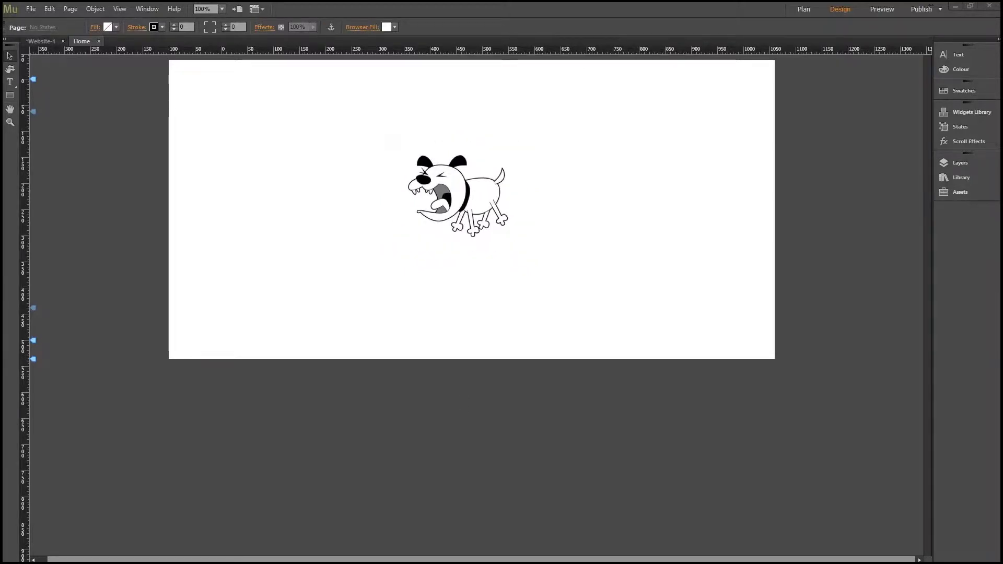
pyautogui.moveTo(647, 133); pyautogui.dragTo(599, 145)
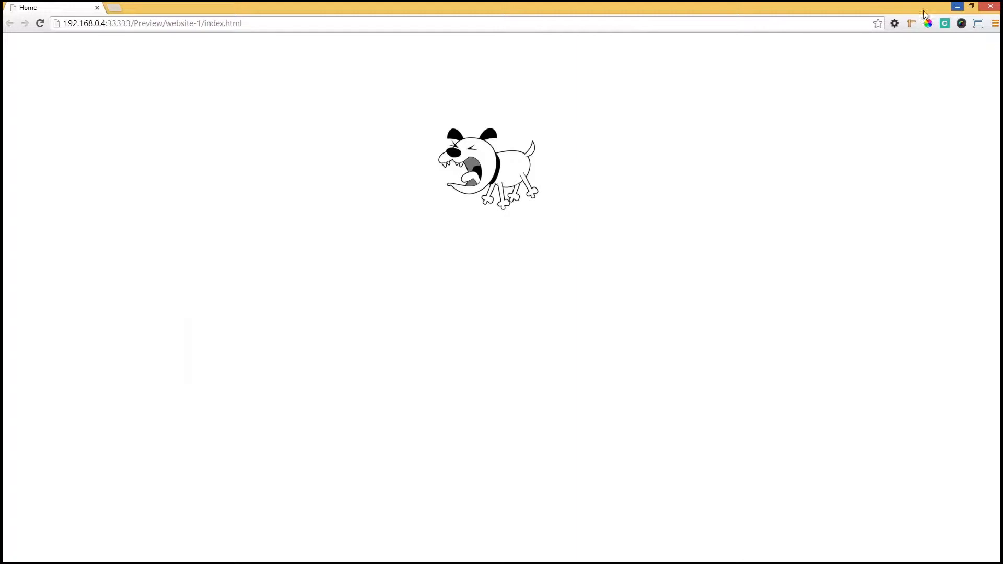
pyautogui.click(957, 7)
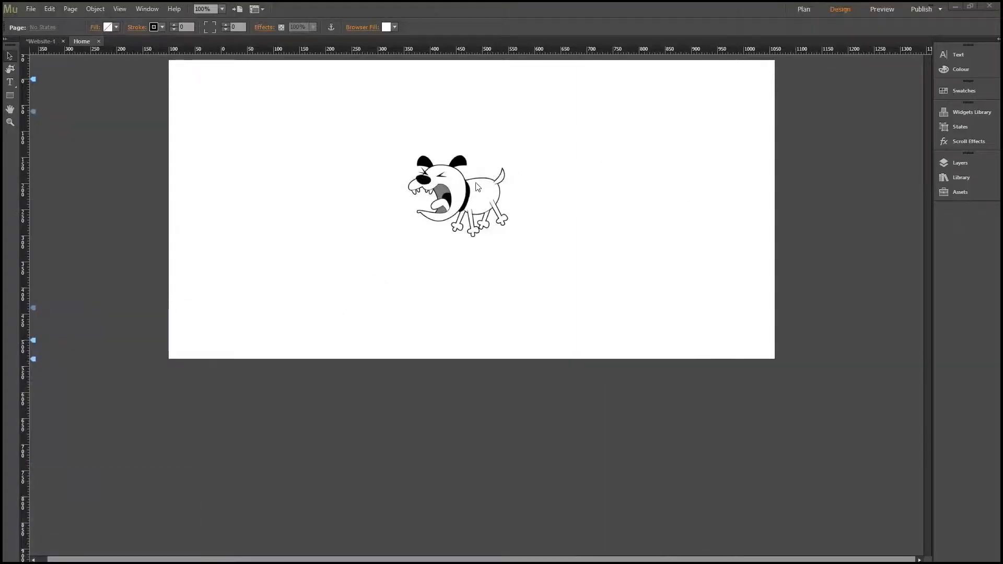
# Enlarge the dog image to about 402 × 329 px on the Home page and preview it in the browser.
pyautogui.moveTo(526, 252); pyautogui.dragTo(606, 316)
pyautogui.moveTo(527, 263); pyautogui.dragTo(473, 208)
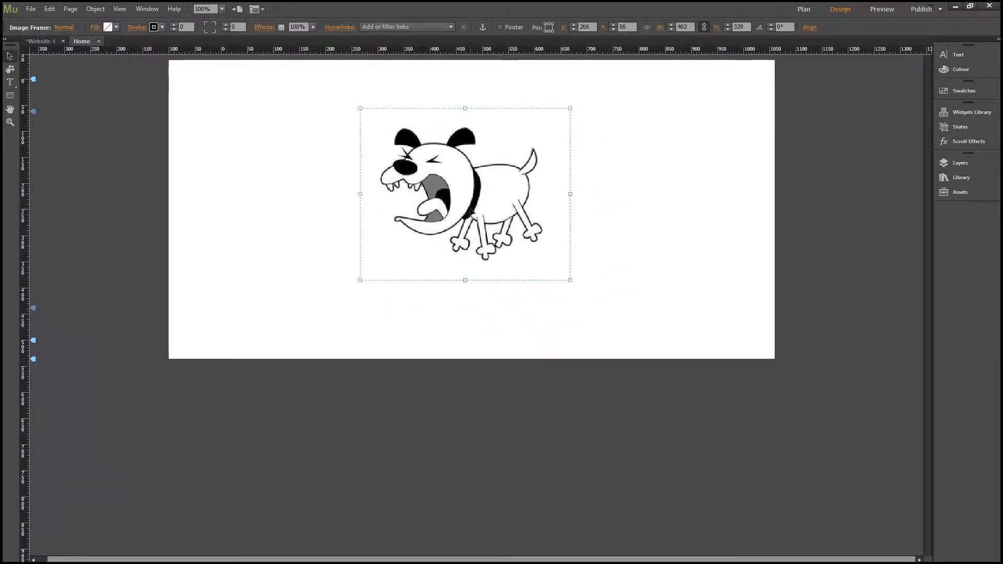
pyautogui.hotkey('ctrl', 'shift', 'e')
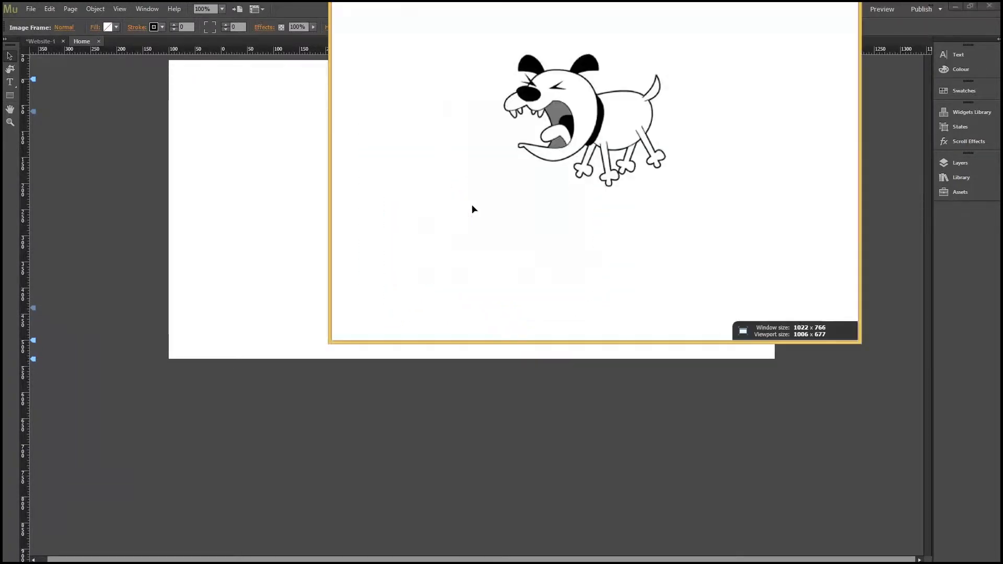
pyautogui.moveTo(697, 2); pyautogui.dragTo(655, 119)
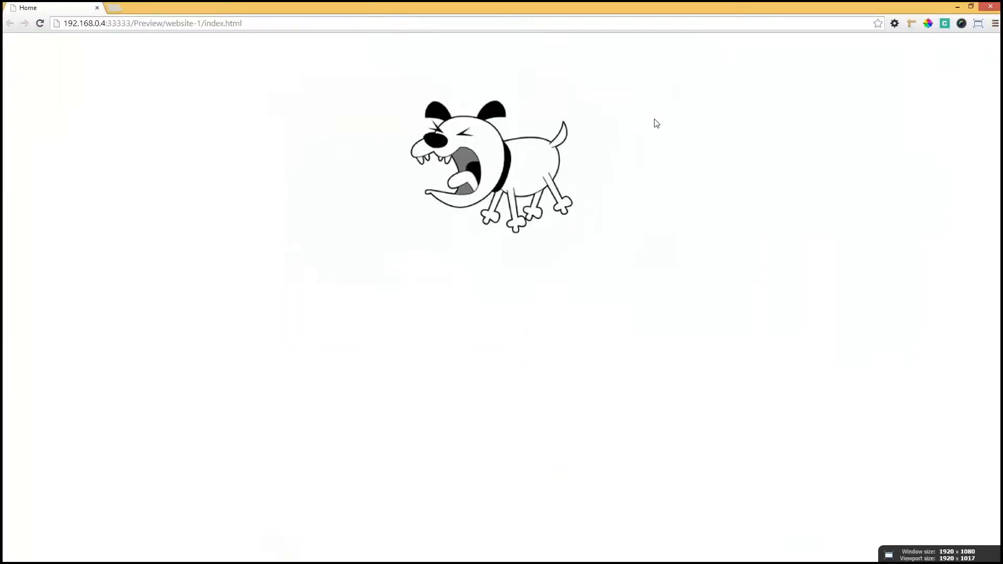
pyautogui.click(958, 6)
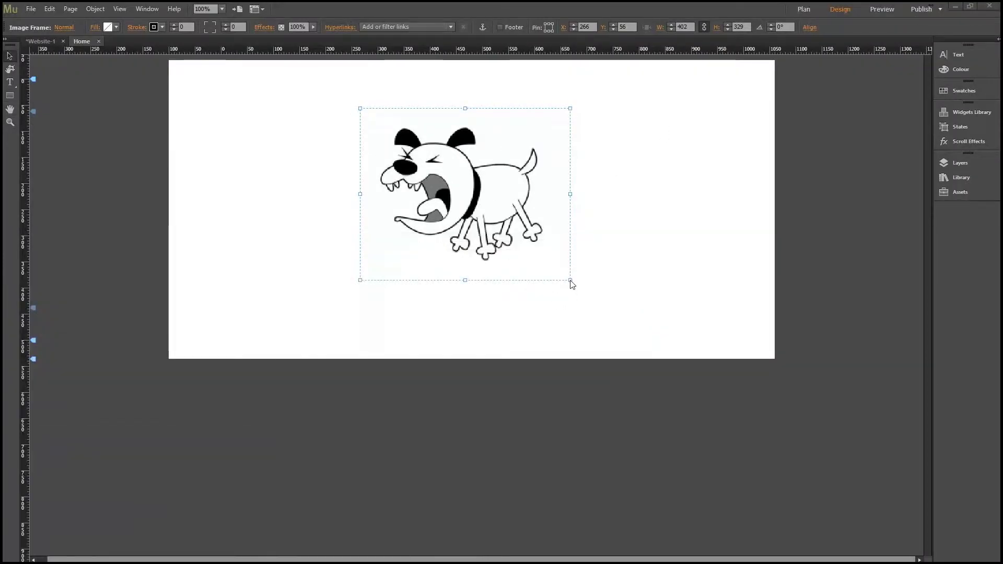
# Enlarge the dog image further to about 754 × 617 px and preview the page in the browser.
pyautogui.moveTo(571, 282); pyautogui.dragTo(753, 431)
pyautogui.moveTo(513, 271); pyautogui.dragTo(425, 247)
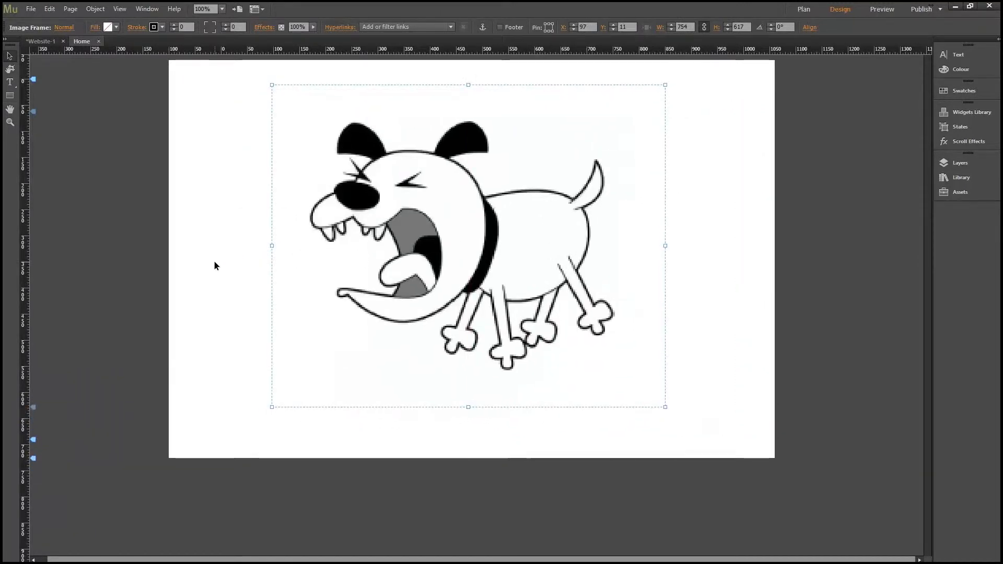
pyautogui.moveTo(675, 0); pyautogui.dragTo(602, 100)
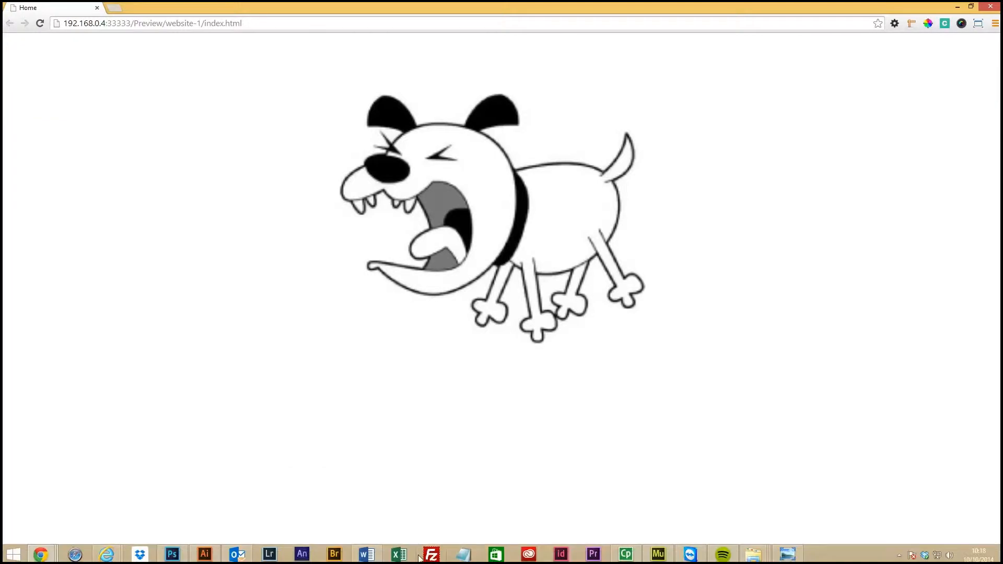
# Switch to Adobe Illustrator and convert the linked dog picture to vector paths with Image Trace and Expand.
pyautogui.click(204, 554)
pyautogui.click(396, 240)
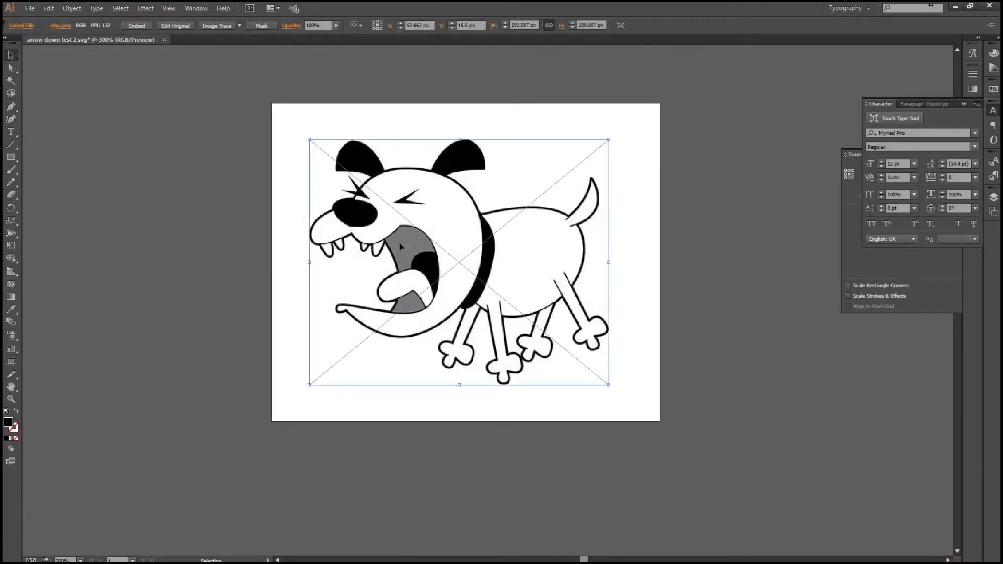
pyautogui.click(218, 26)
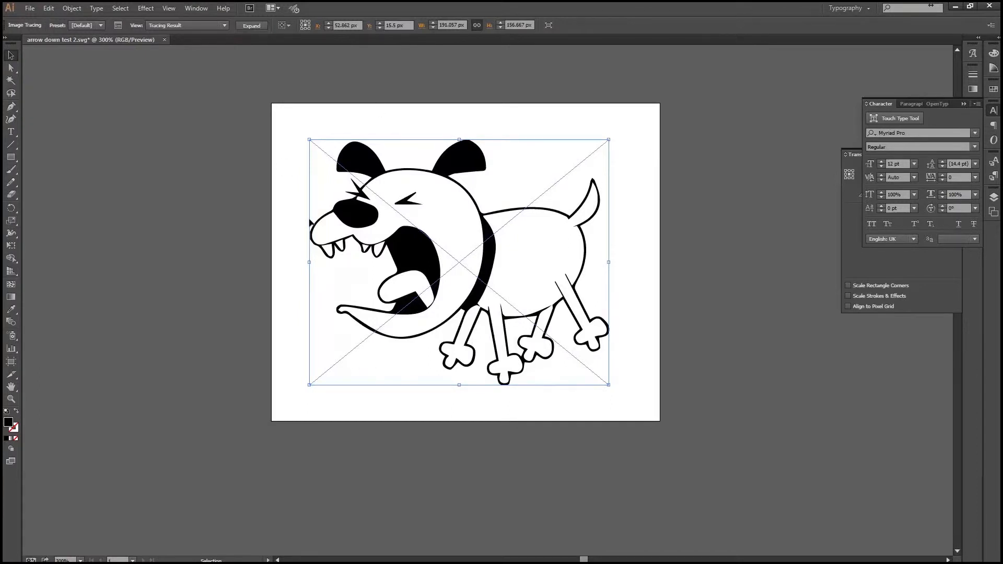
pyautogui.click(252, 25)
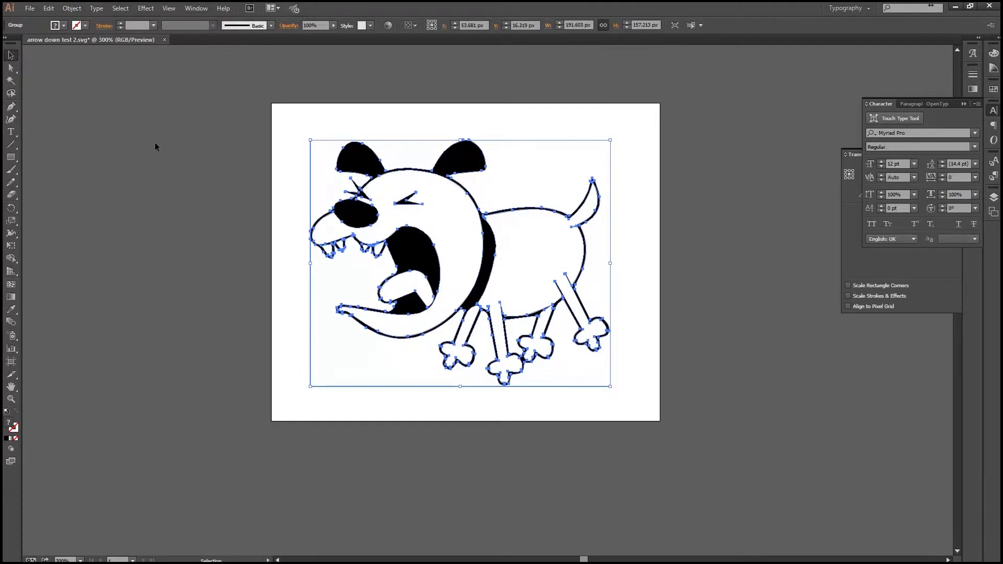
# Ungroup the expanded dog tracing and delete the white background shape around the dog.
pyautogui.click(77, 12)
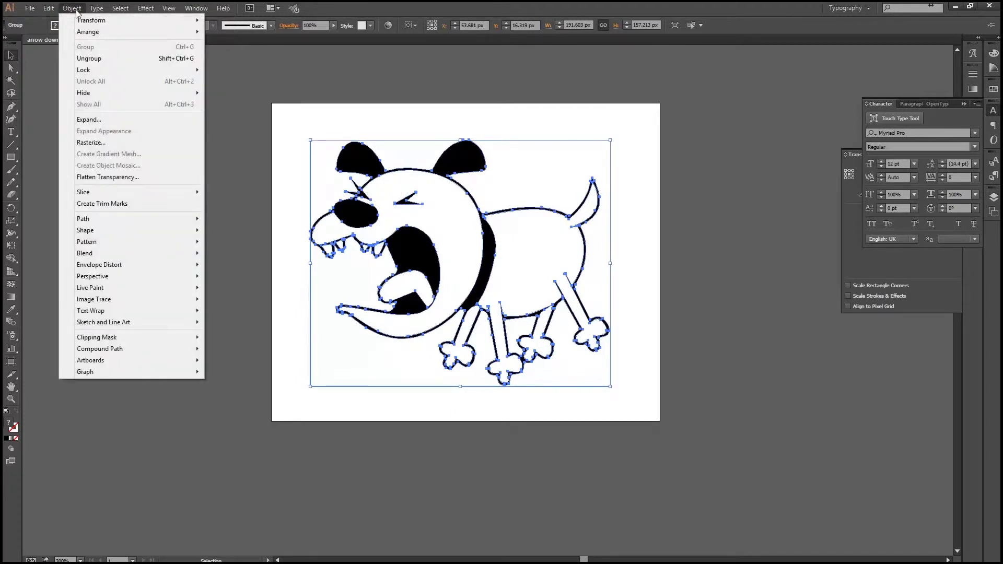
pyautogui.click(93, 61)
pyautogui.click(123, 211)
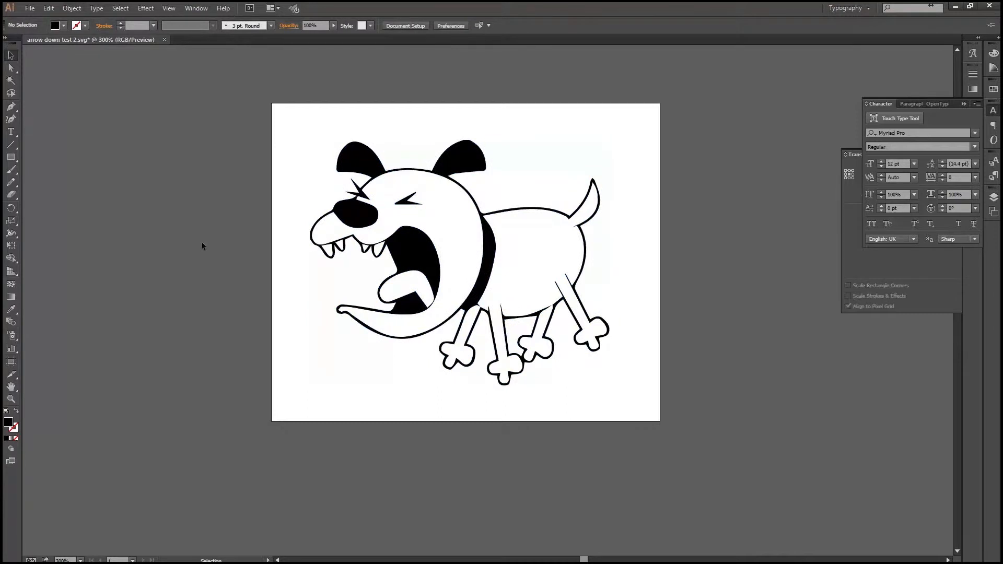
pyautogui.click(319, 288)
pyautogui.press('Delete')
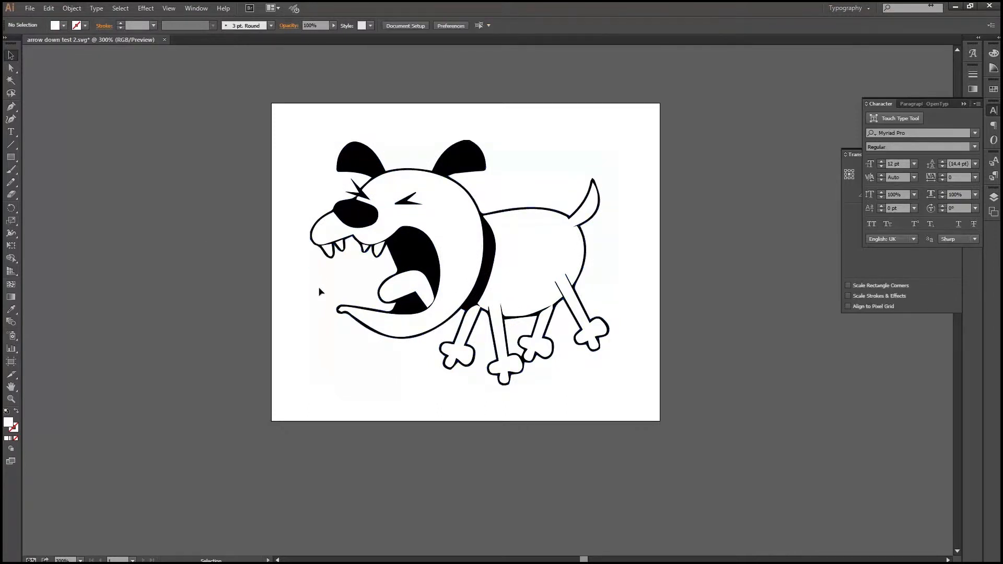
# Select the traced dog's separate paths one after another to examine the white fills and the black outline.
pyautogui.hotkey('ctrl', 'a')
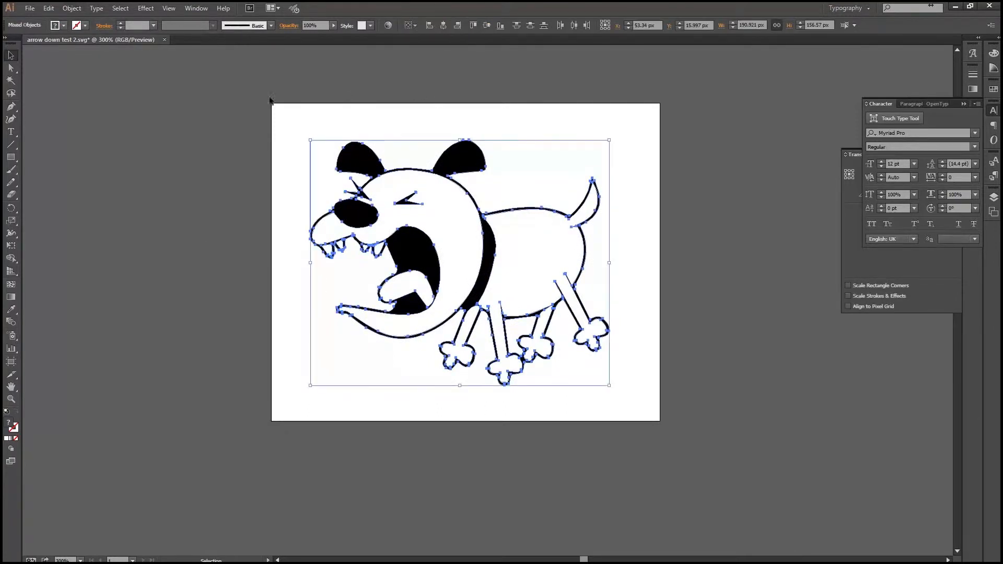
pyautogui.click(219, 126)
pyautogui.click(412, 188)
pyautogui.click(282, 122)
pyautogui.click(482, 160)
pyautogui.click(538, 253)
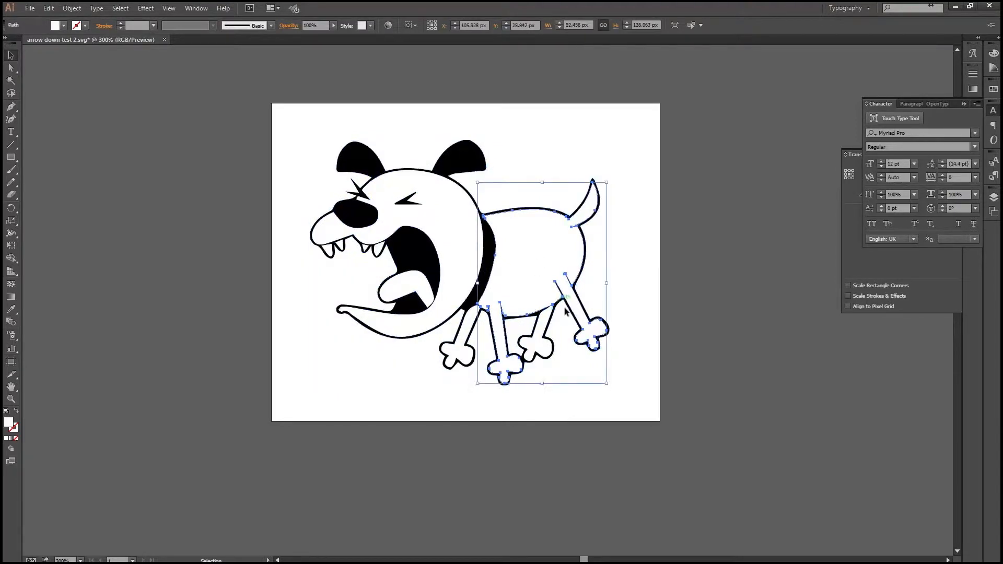
pyautogui.click(472, 365)
pyautogui.click(403, 291)
pyautogui.click(361, 216)
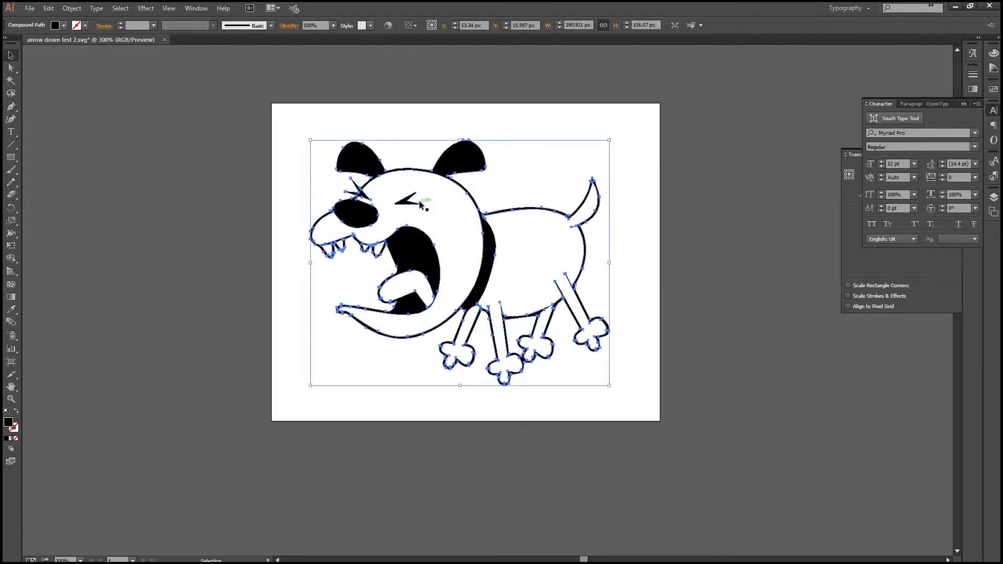
pyautogui.click(234, 216)
# Group the traced dog pieces and place them beside the artboard, scaled down to about 62 × 51 px.
pyautogui.moveTo(249, 121); pyautogui.dragTo(685, 423)
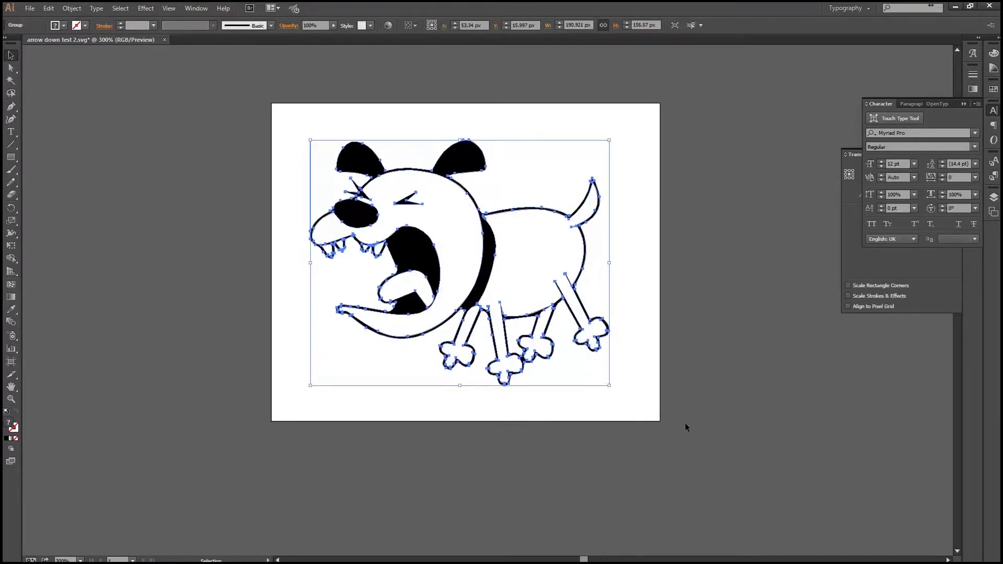
pyautogui.moveTo(434, 272); pyautogui.dragTo(255, 265)
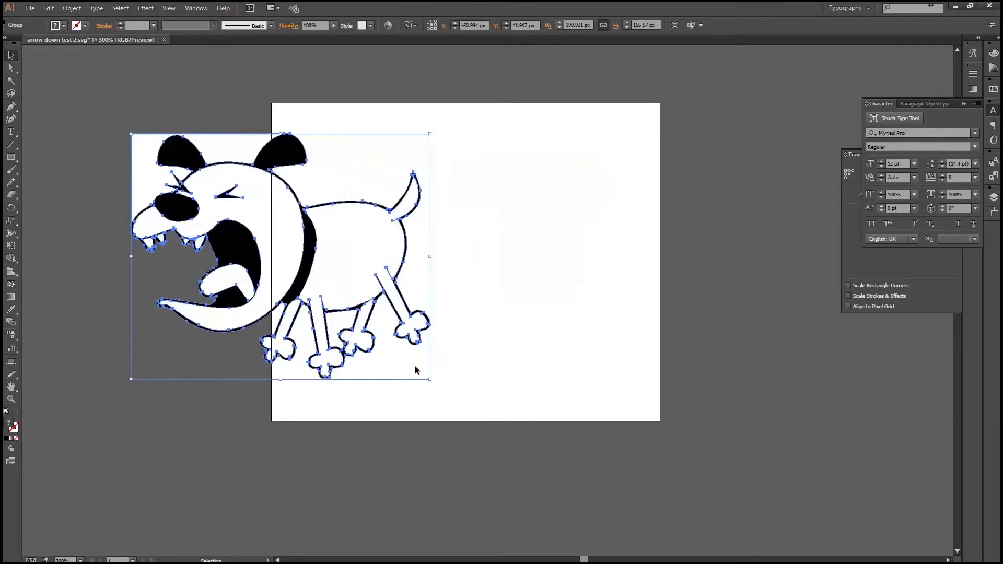
pyautogui.moveTo(430, 384); pyautogui.dragTo(229, 214)
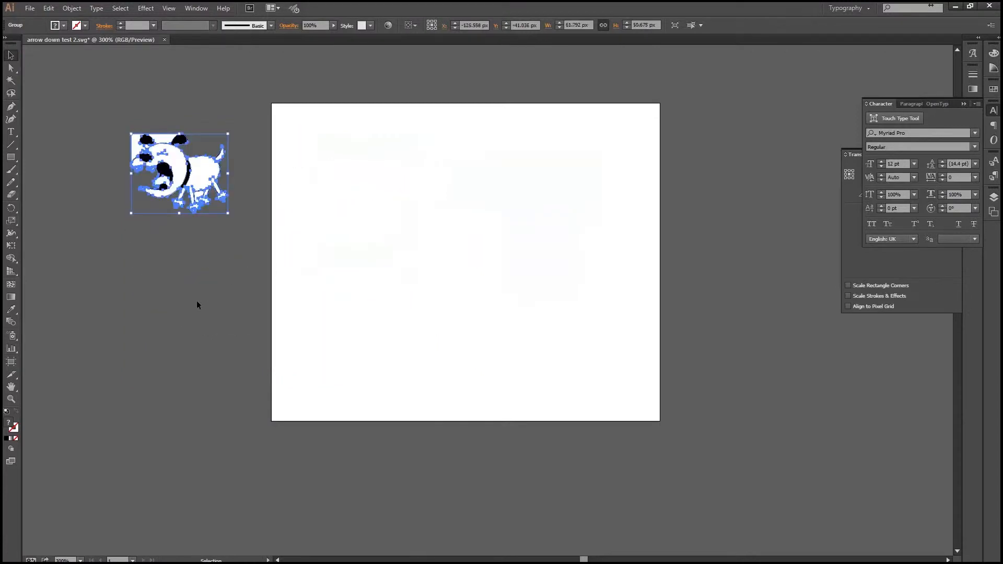
# Ungroup the small dog and delete the leftover white background piece behind its ear and nose.
pyautogui.click(197, 301)
pyautogui.click(150, 181)
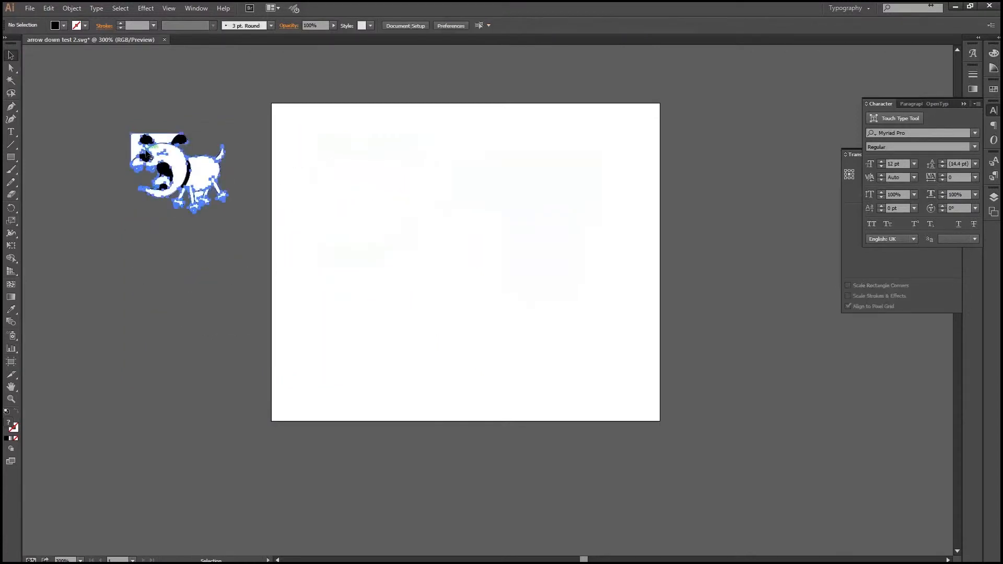
pyautogui.click(73, 8)
pyautogui.click(97, 58)
pyautogui.click(104, 122)
pyautogui.click(135, 139)
pyautogui.press('Delete')
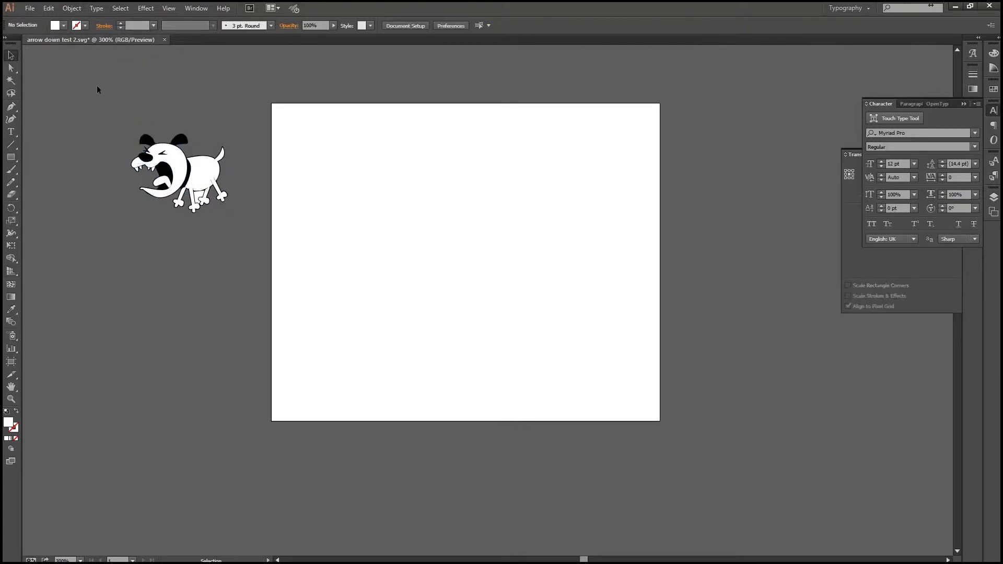
# Move the cleaned-up dog back onto the artboard and enlarge it to span over half the artboard's width.
pyautogui.moveTo(98, 90); pyautogui.dragTo(192, 232)
pyautogui.moveTo(62, 155); pyautogui.dragTo(61, 156)
pyautogui.press('z')
pyautogui.moveTo(111, 105); pyautogui.dragTo(295, 254)
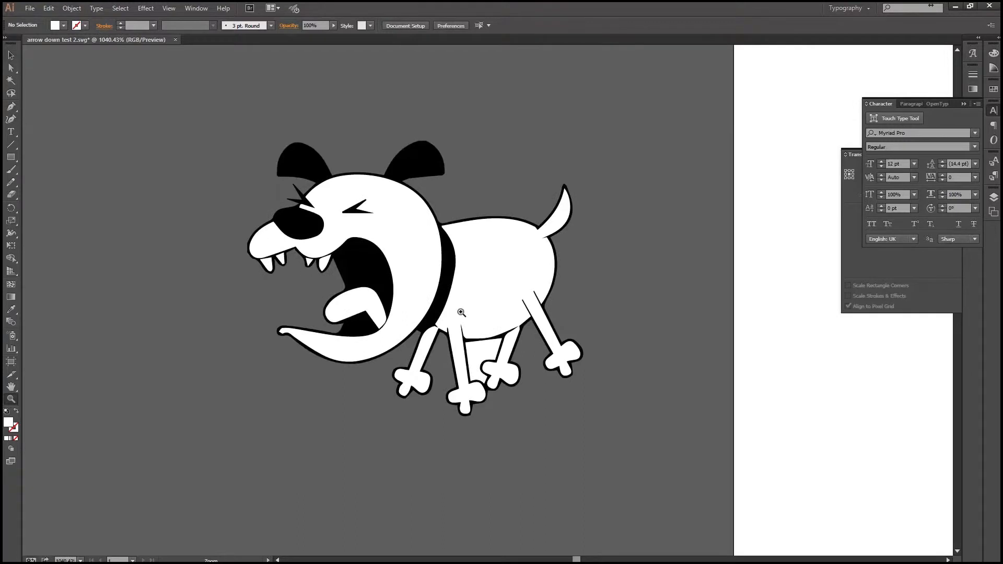
pyautogui.click(11, 54)
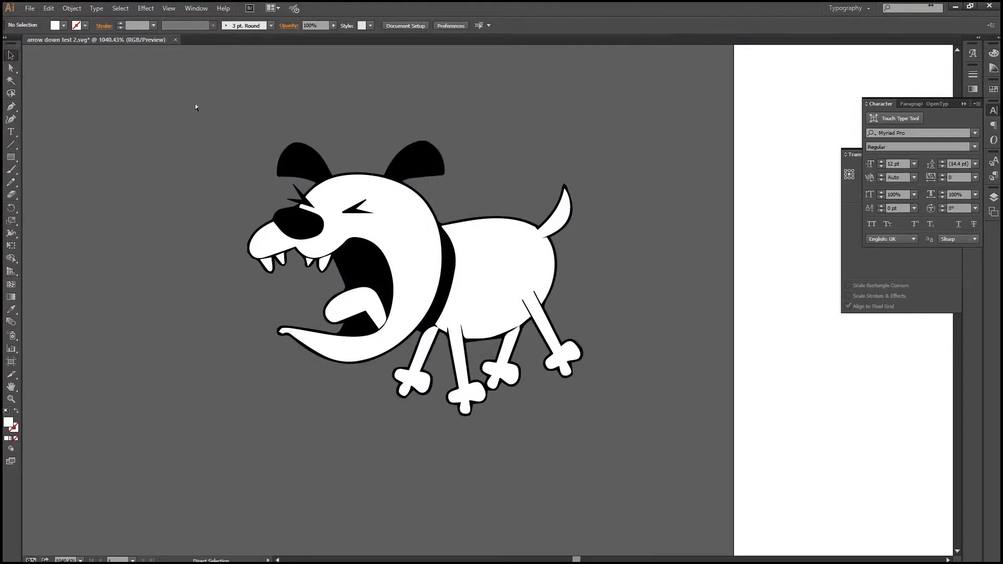
pyautogui.hotkey('ctrl', '-')
pyautogui.hotkey('ctrl', '-')
pyautogui.hotkey('ctrl', '-')
pyautogui.moveTo(669, 416); pyautogui.dragTo(371, 334)
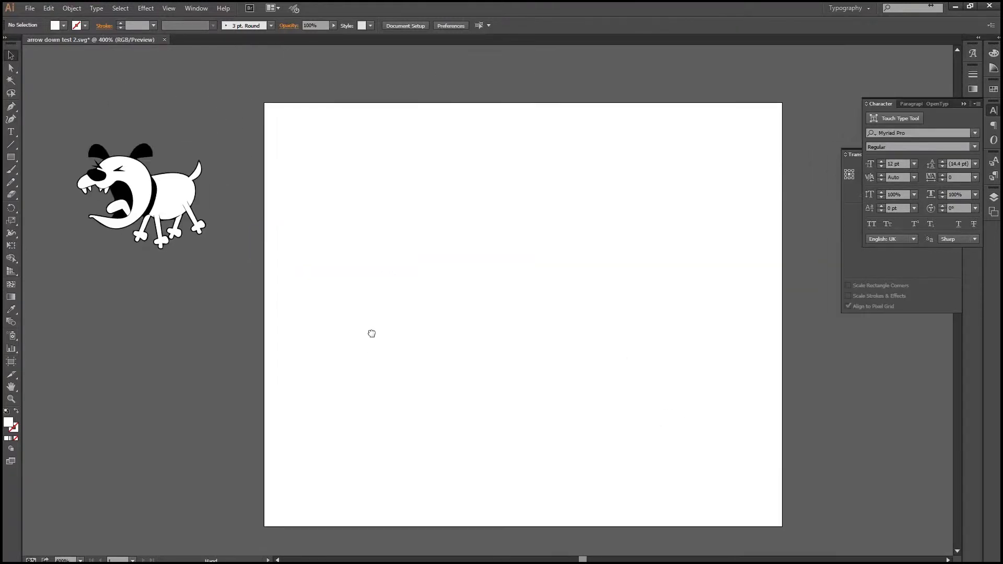
pyautogui.moveTo(202, 239); pyautogui.dragTo(576, 372)
pyautogui.click(161, 327)
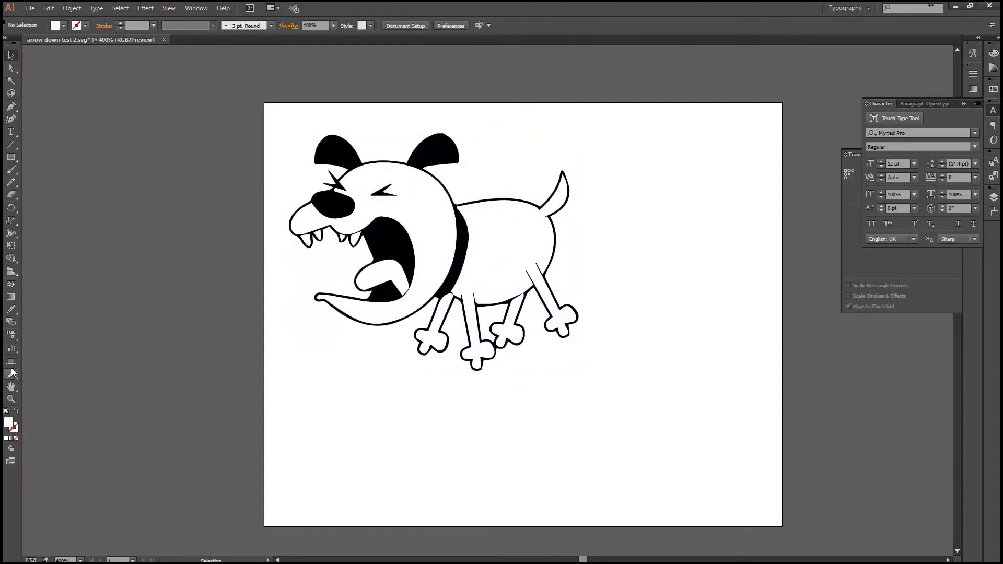
# Shrink the artboard from its lower-right corner so it fits closely around the dog.
pyautogui.click(12, 368)
pyautogui.moveTo(782, 527); pyautogui.dragTo(600, 403)
pyautogui.click(11, 55)
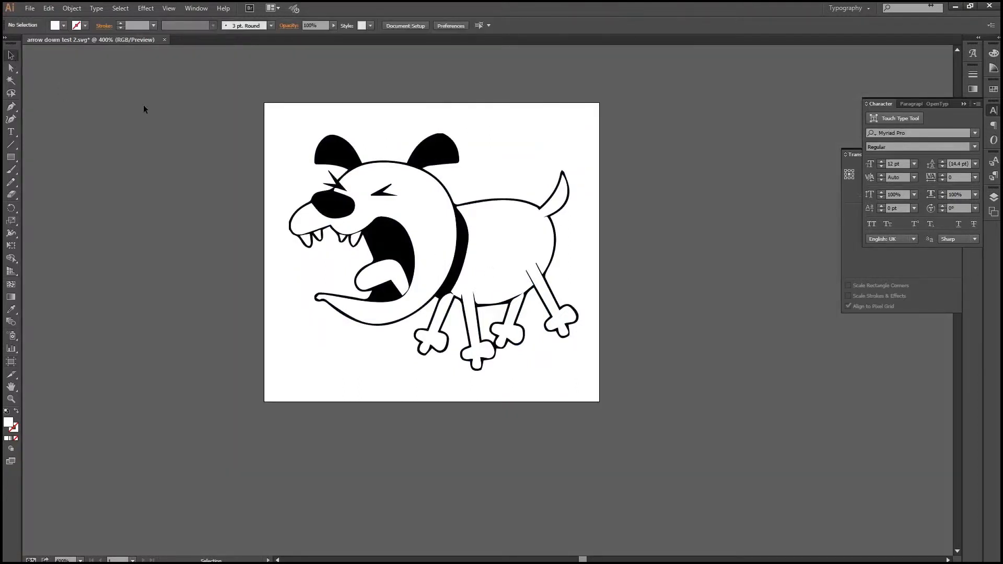
# Save the dog artwork as an SVG file named dog test 2, keeping the SVG 1.1 profile and Illustrator editing capabilities.
pyautogui.click(28, 10)
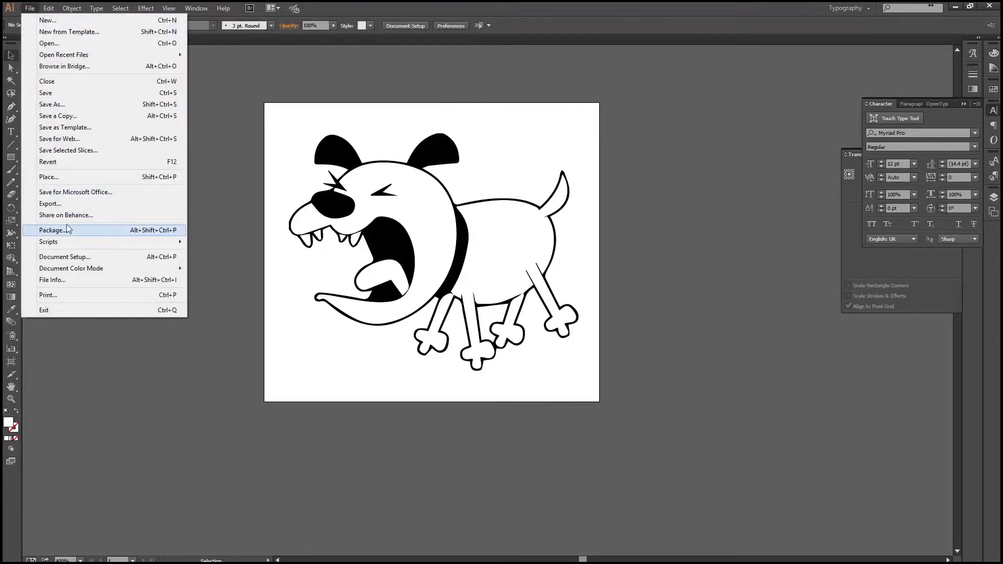
pyautogui.click(59, 104)
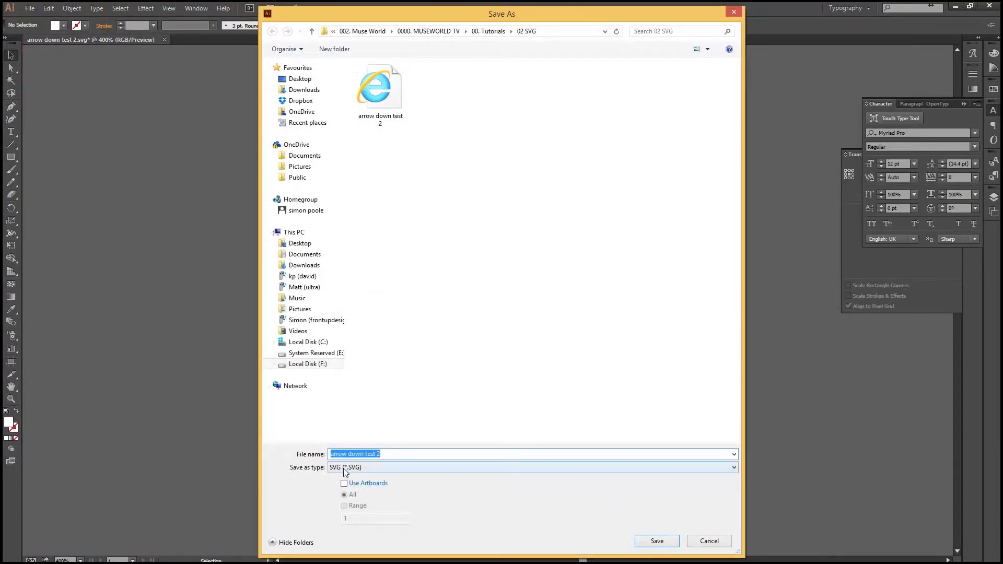
pyautogui.moveTo(388, 454); pyautogui.dragTo(343, 453)
pyautogui.write('dog')
pyautogui.press('Return')
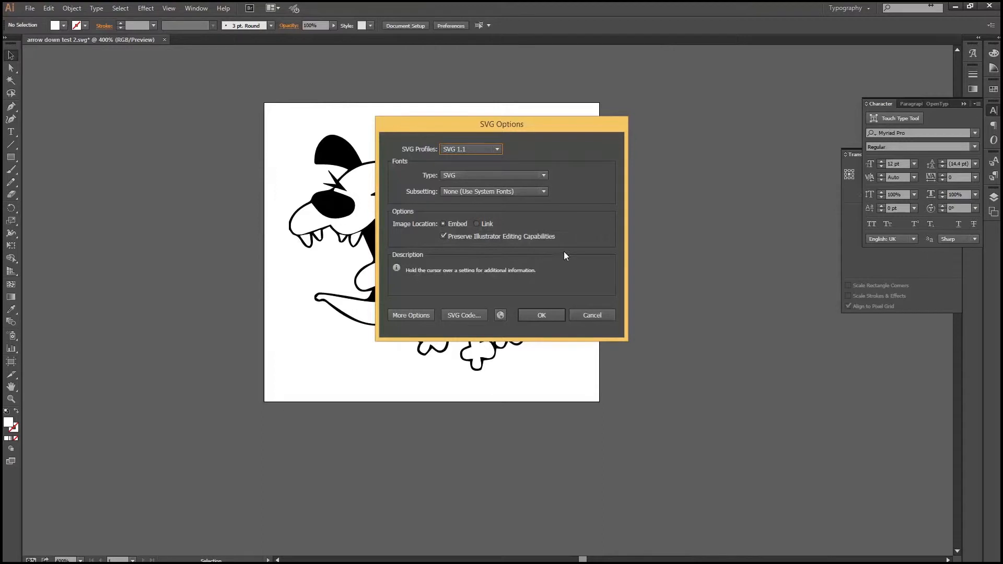
pyautogui.click(542, 315)
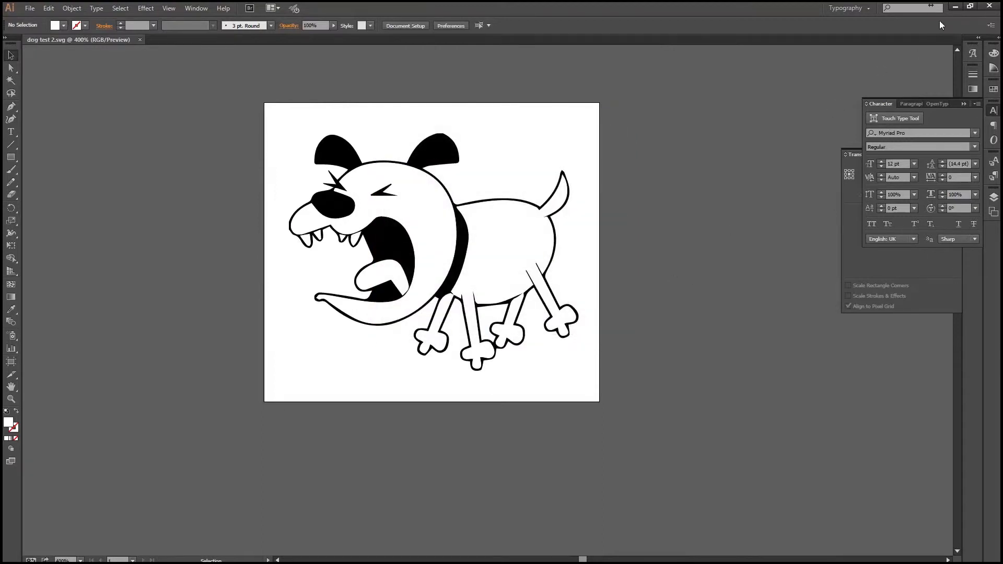
# Switch to Adobe Muse and place the dog test 2 SVG near the page's upper-right corner.
pyautogui.moveTo(334, 560)
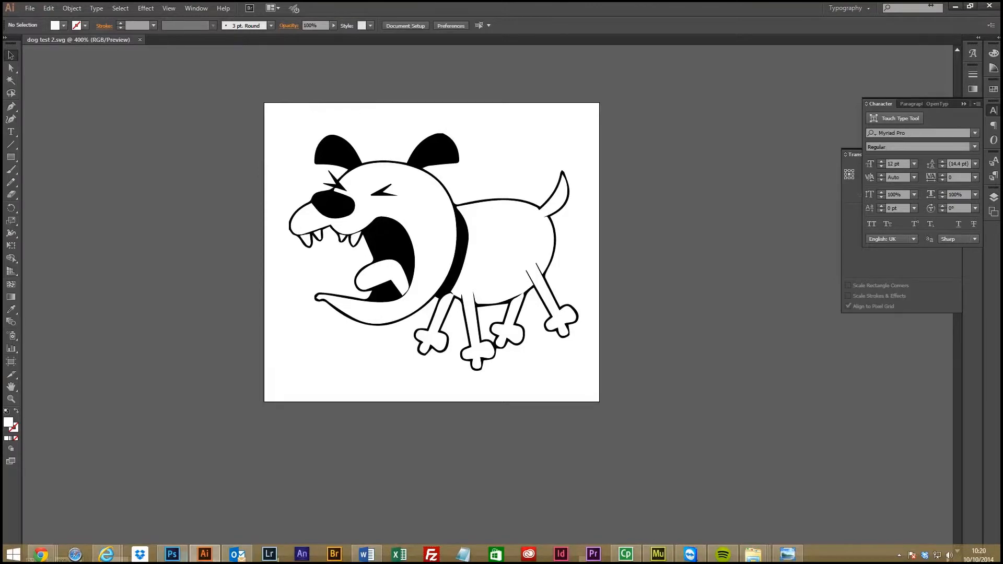
pyautogui.click(659, 554)
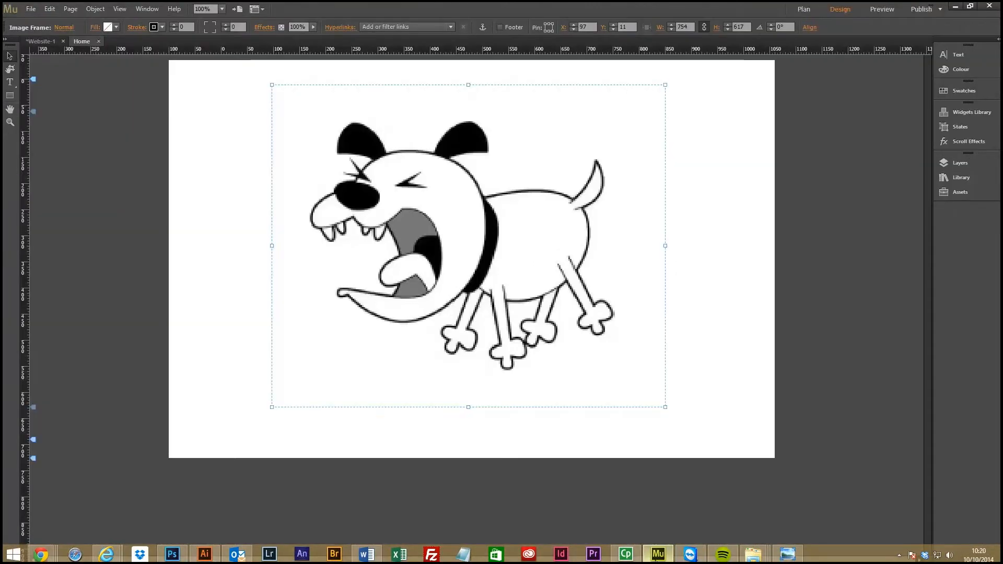
pyautogui.click(106, 95)
pyautogui.click(31, 9)
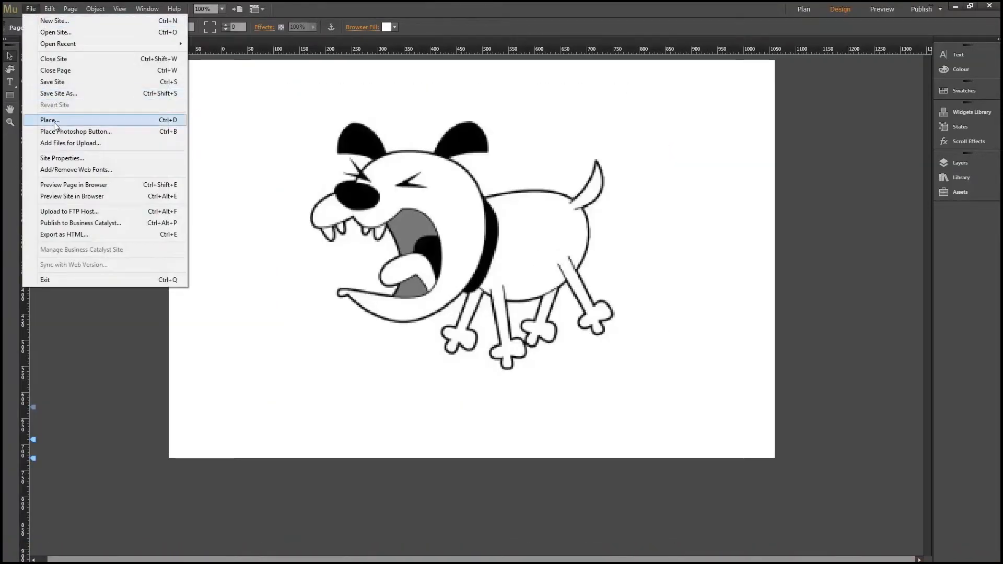
pyautogui.click(183, 130)
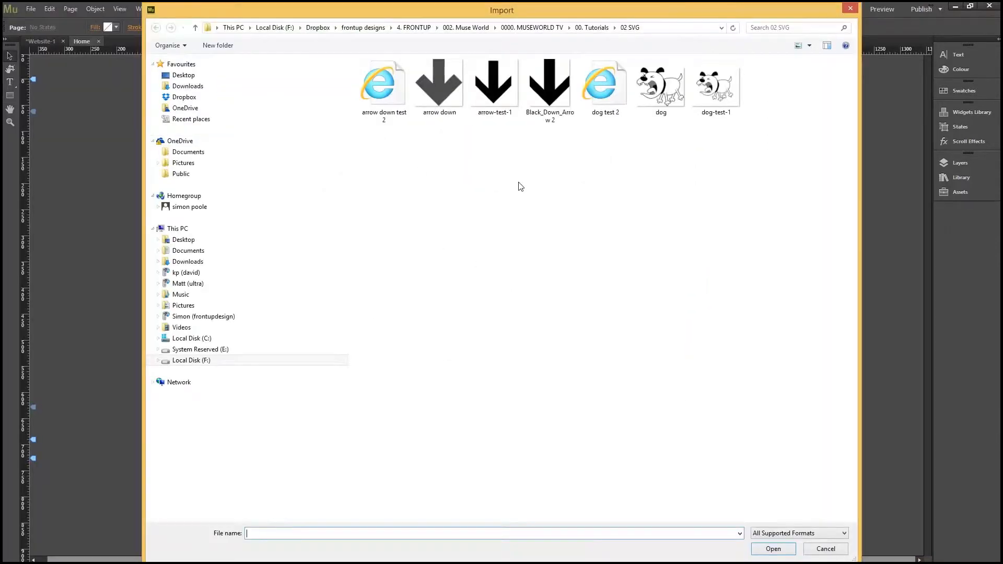
pyautogui.click(610, 87)
pyautogui.click(768, 551)
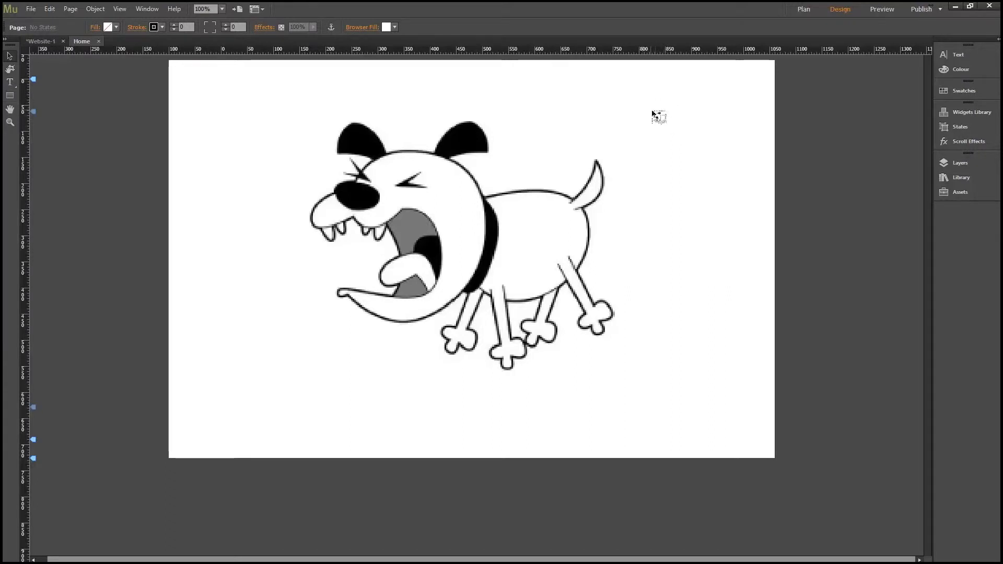
pyautogui.click(642, 97)
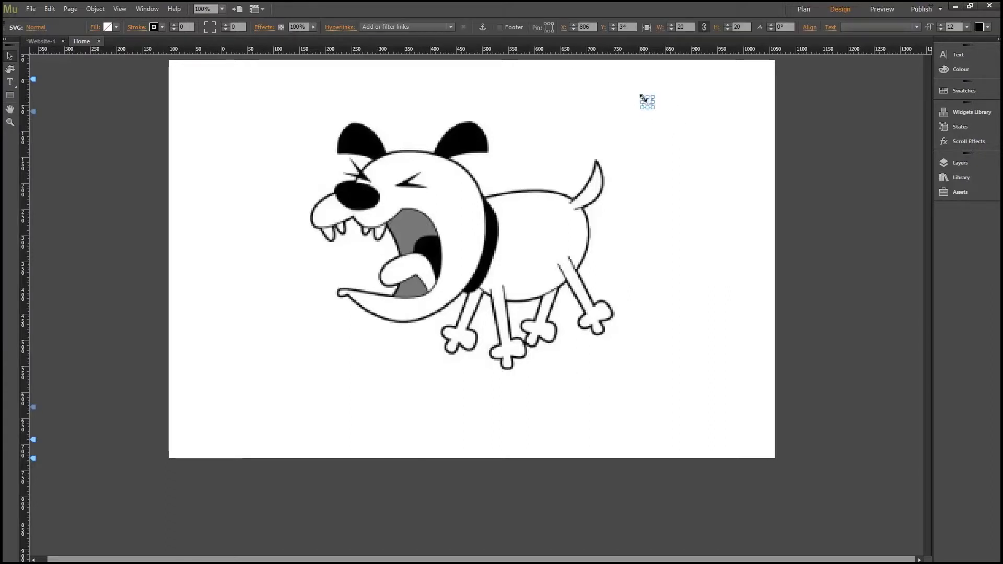
# Shrink the JPEG dog to about 313 × 256 px and place it in the page's upper-left area.
pyautogui.click(596, 125)
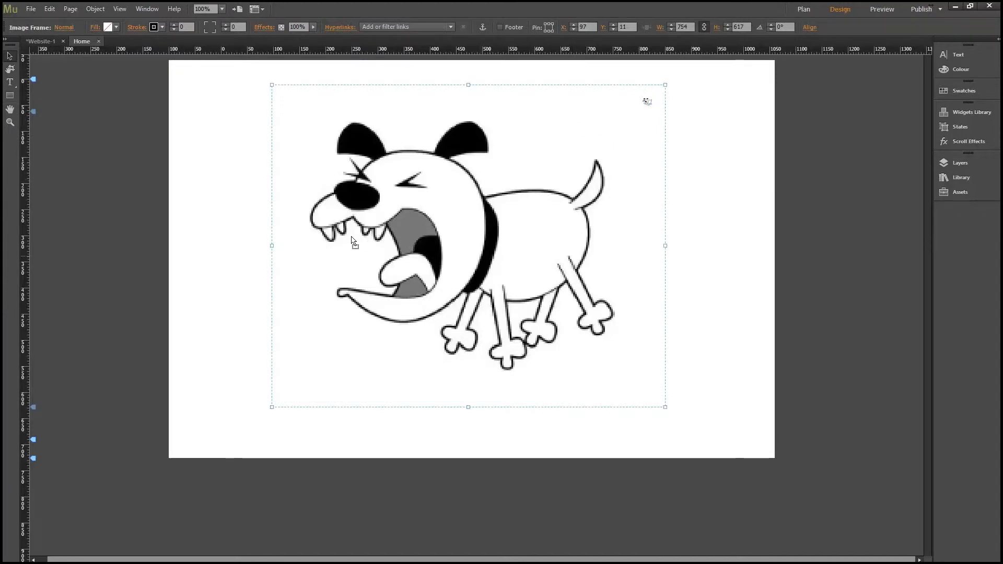
pyautogui.moveTo(428, 243); pyautogui.dragTo(366, 228)
pyautogui.moveTo(603, 393); pyautogui.dragTo(342, 205)
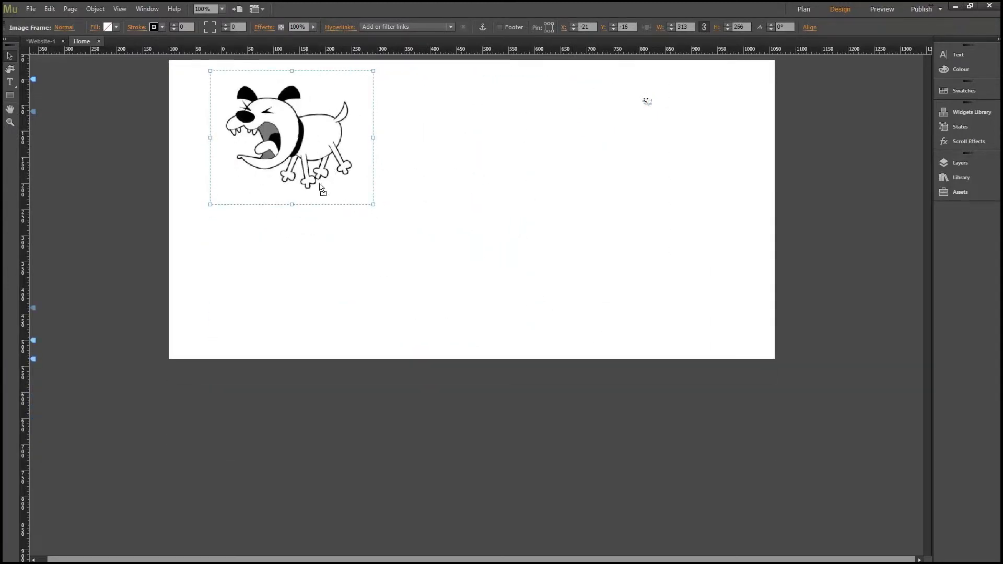
pyautogui.moveTo(307, 129); pyautogui.dragTo(291, 144)
# Place the SVG dog beside the JPEG, resize it to about 280 × 280 px, and preview the page in the browser.
pyautogui.click(647, 102)
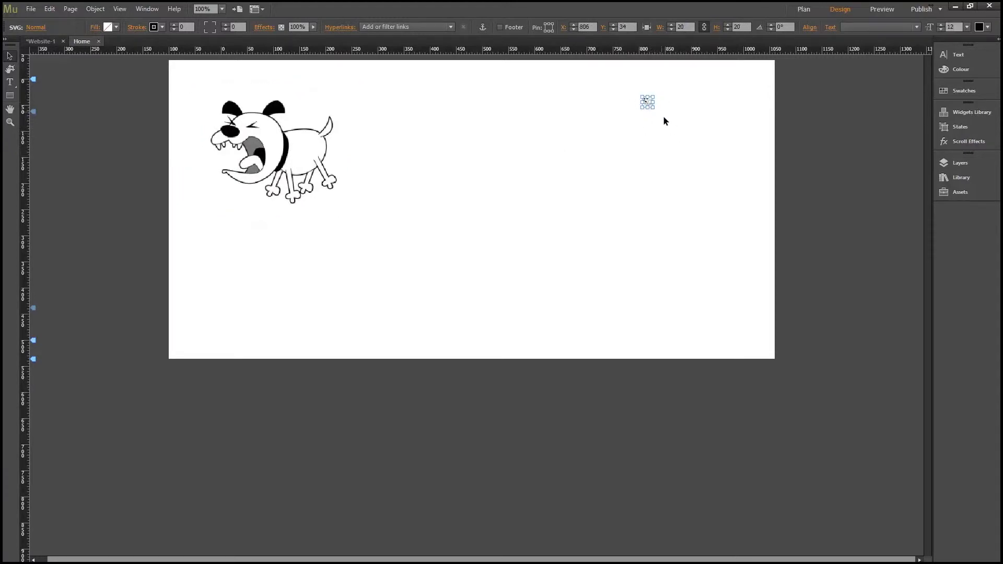
pyautogui.moveTo(654, 109); pyautogui.dragTo(859, 313)
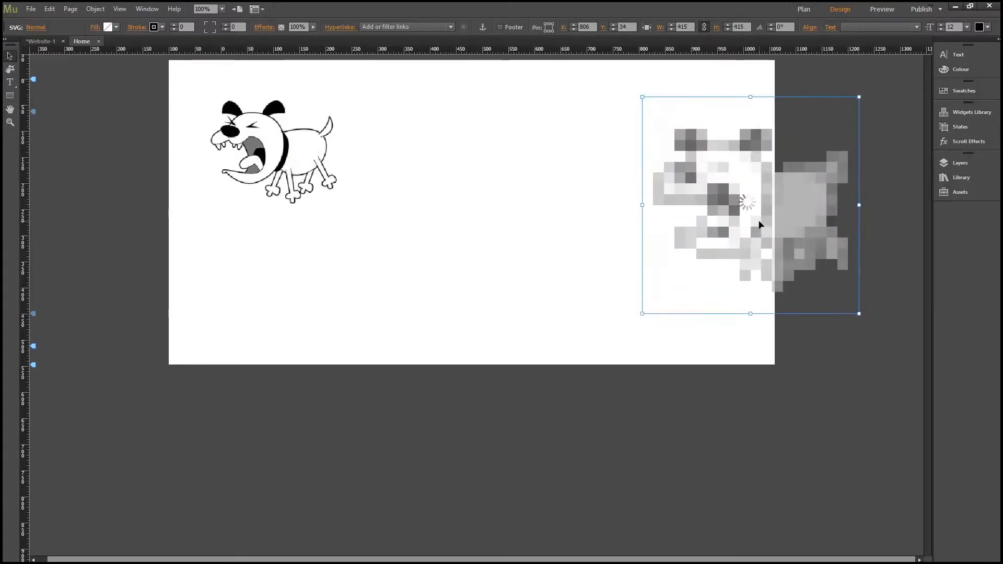
pyautogui.moveTo(758, 220); pyautogui.dragTo(491, 202)
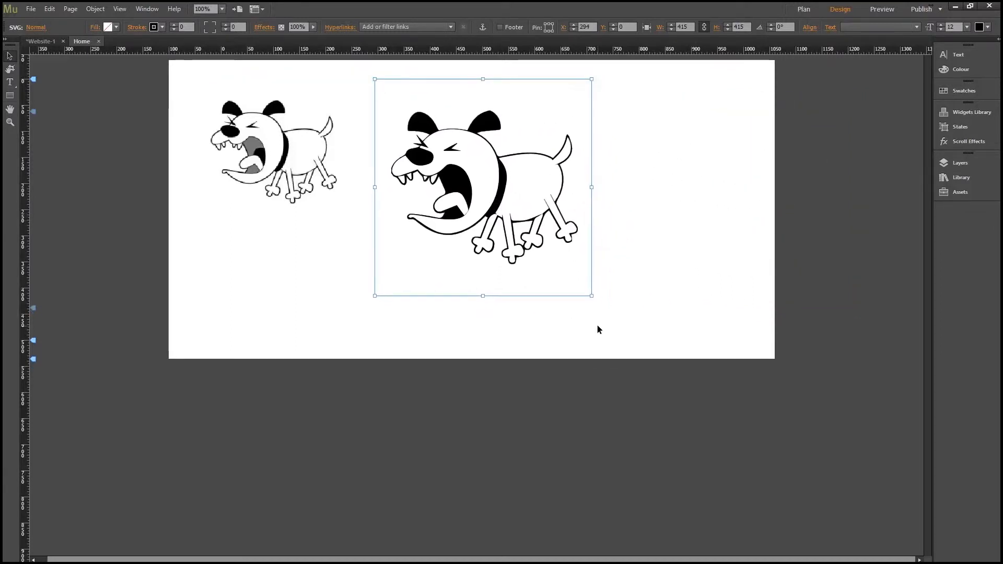
pyautogui.moveTo(593, 296); pyautogui.dragTo(618, 322)
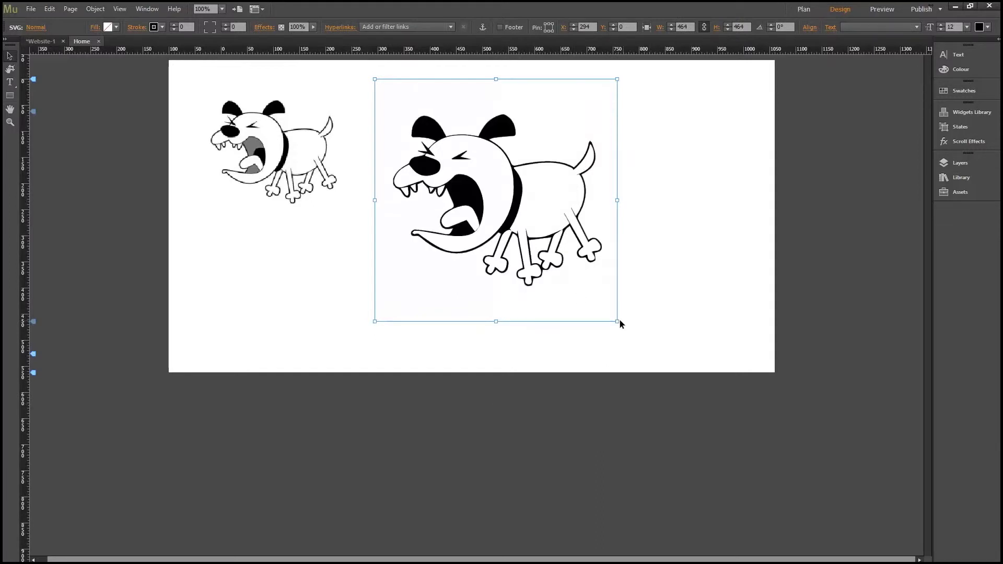
pyautogui.moveTo(617, 323); pyautogui.dragTo(522, 225)
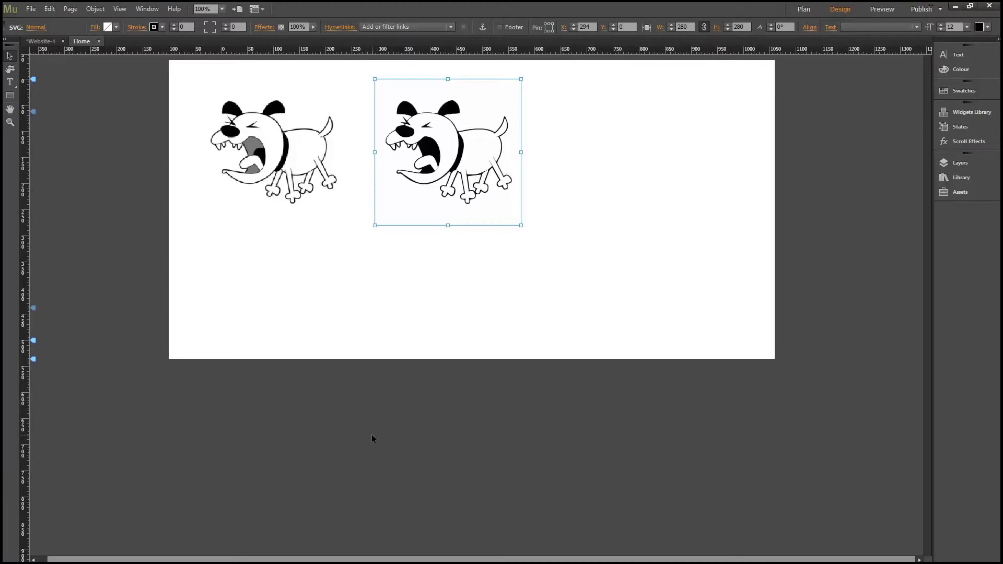
pyautogui.hotkey('ctrl', 'shift', 'e')
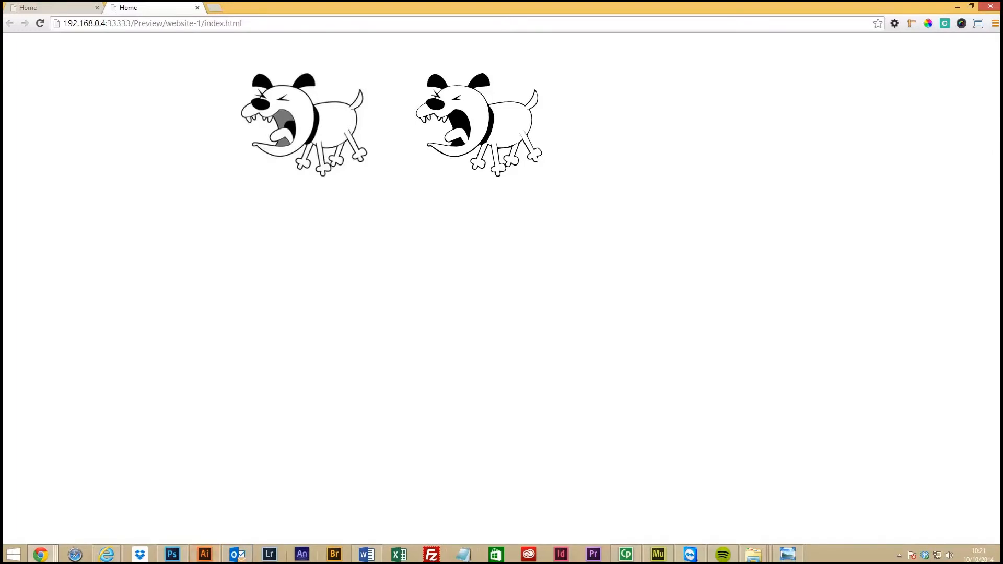
# Back in Muse, enlarge both dogs together, the JPEG to about 485 × 397 px and the SVG to about 434 px square, and preview the page.
pyautogui.click(658, 554)
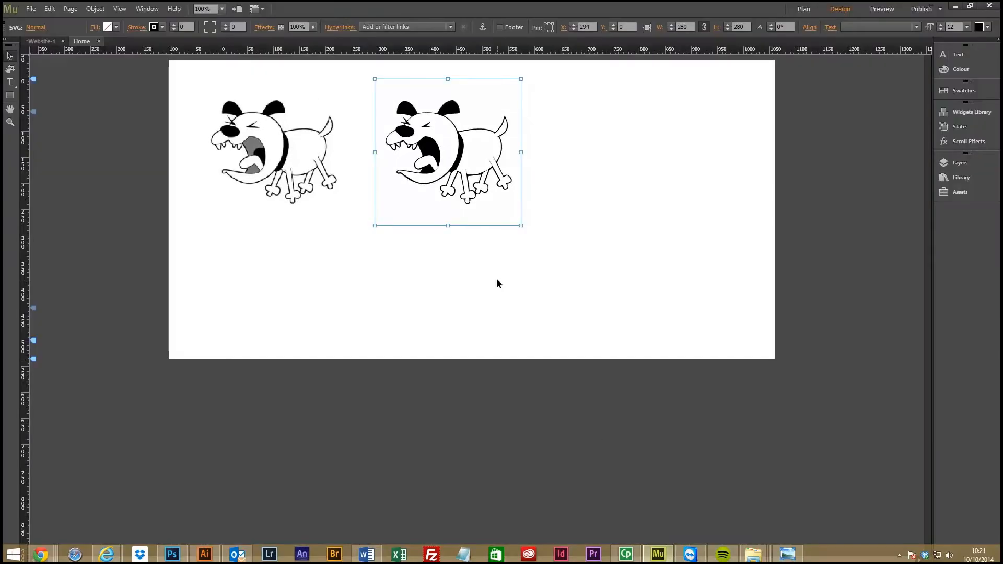
pyautogui.keyDown('shift'); pyautogui.click(280, 178); pyautogui.keyUp('shift')
pyautogui.moveTo(521, 225); pyautogui.dragTo(674, 309)
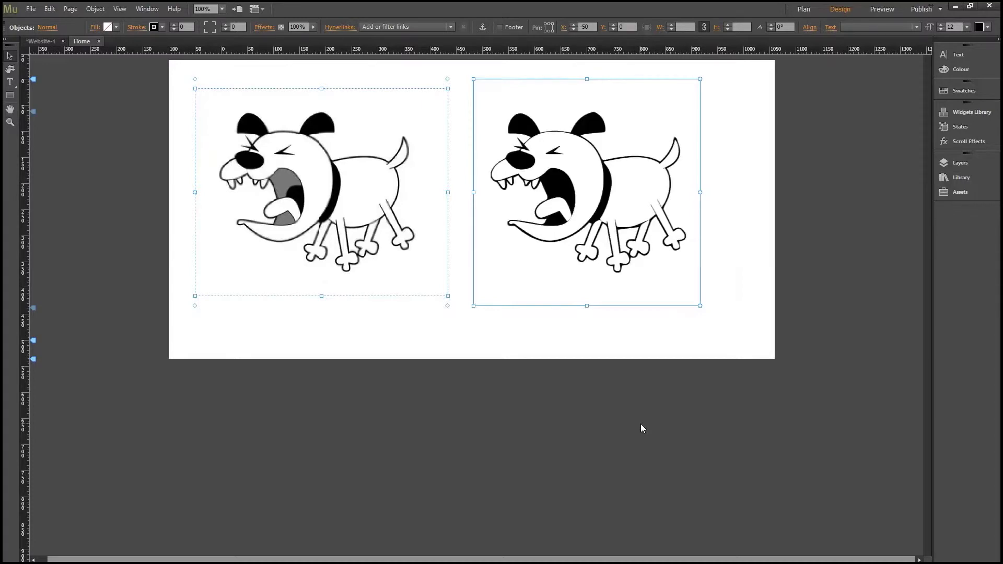
pyautogui.hotkey('ctrl', 'shift', 'e')
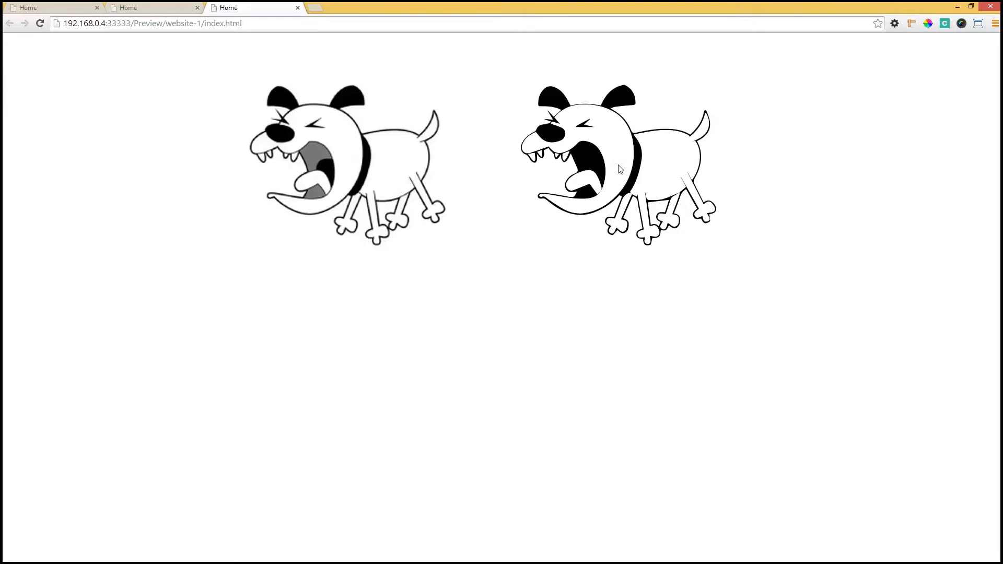
# Return to Muse and arrange the SVG dog directly below the JPEG dog on the page's left side.
pyautogui.moveTo(140, 559)
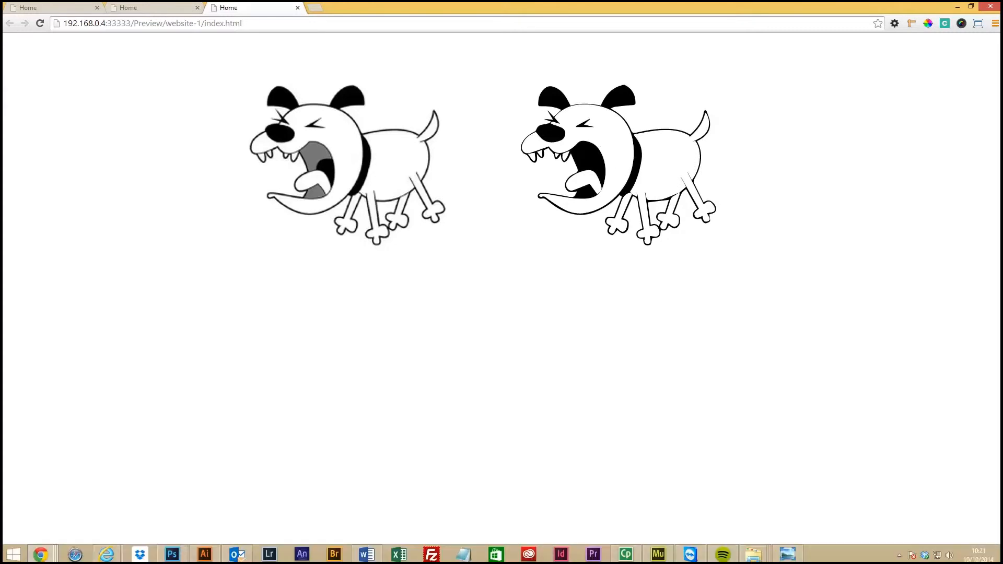
pyautogui.click(658, 554)
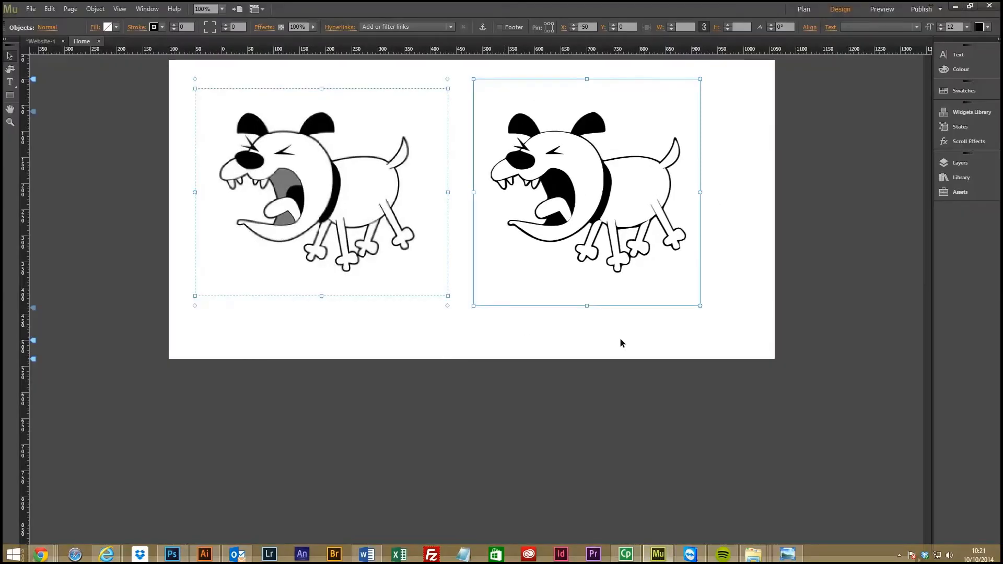
pyautogui.click(707, 396)
pyautogui.moveTo(632, 186); pyautogui.dragTo(460, 397)
pyautogui.click(342, 189)
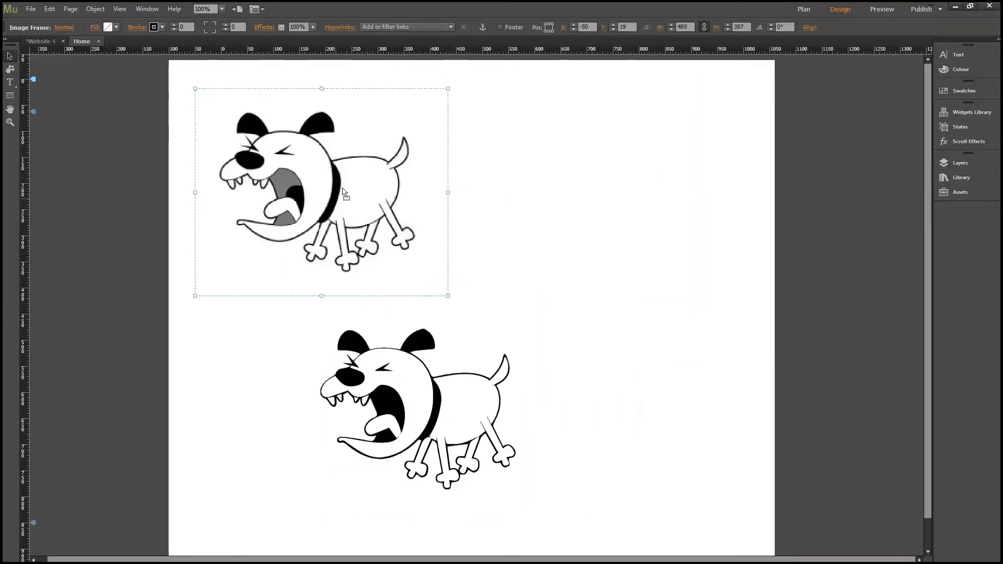
pyautogui.moveTo(342, 189); pyautogui.dragTo(353, 174)
pyautogui.moveTo(383, 347); pyautogui.dragTo(302, 312)
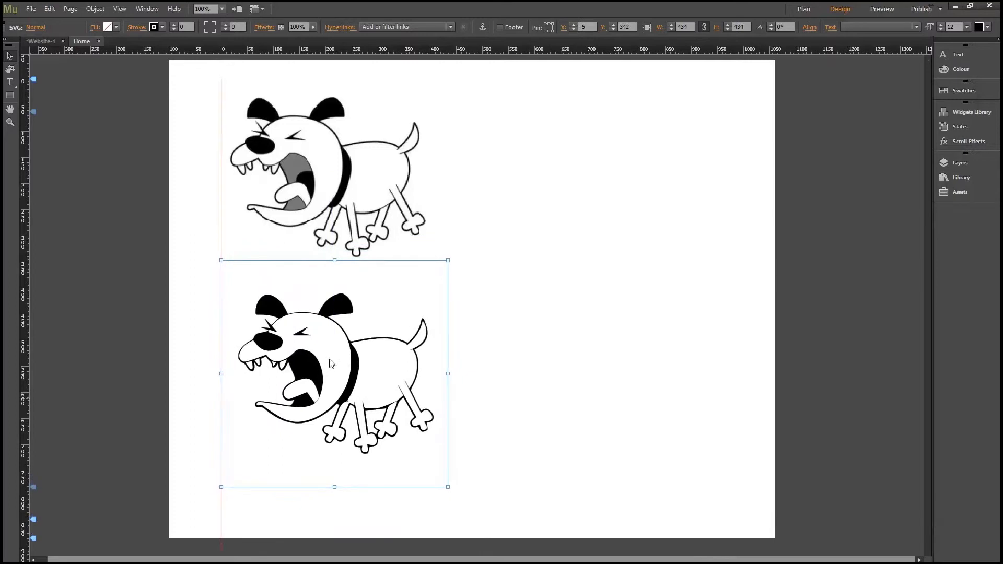
# Select both stacked dogs and enlarge them together until they span most of the page width.
pyautogui.keyDown('shift'); pyautogui.click(374, 211); pyautogui.keyUp('shift')
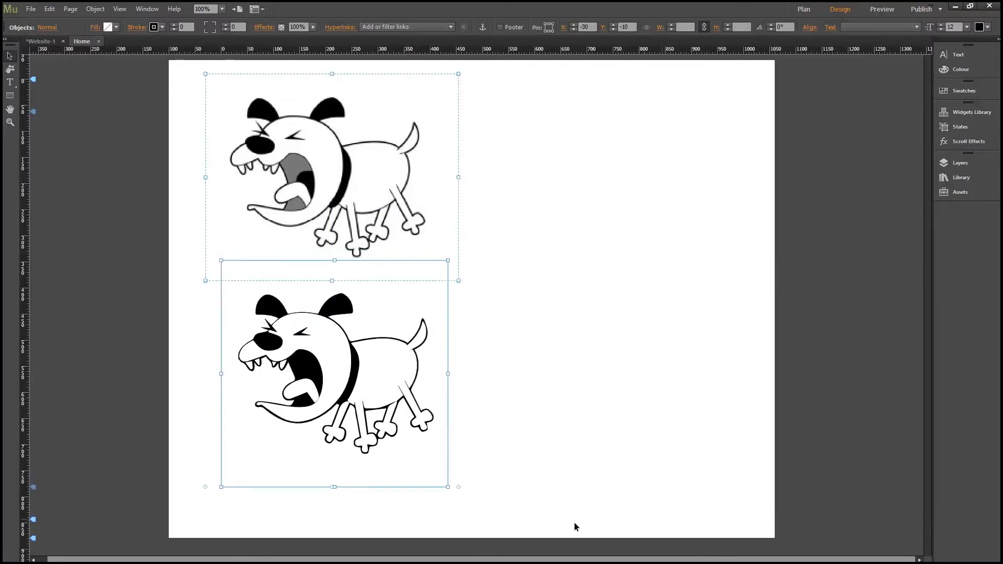
pyautogui.moveTo(458, 488); pyautogui.dragTo(736, 516)
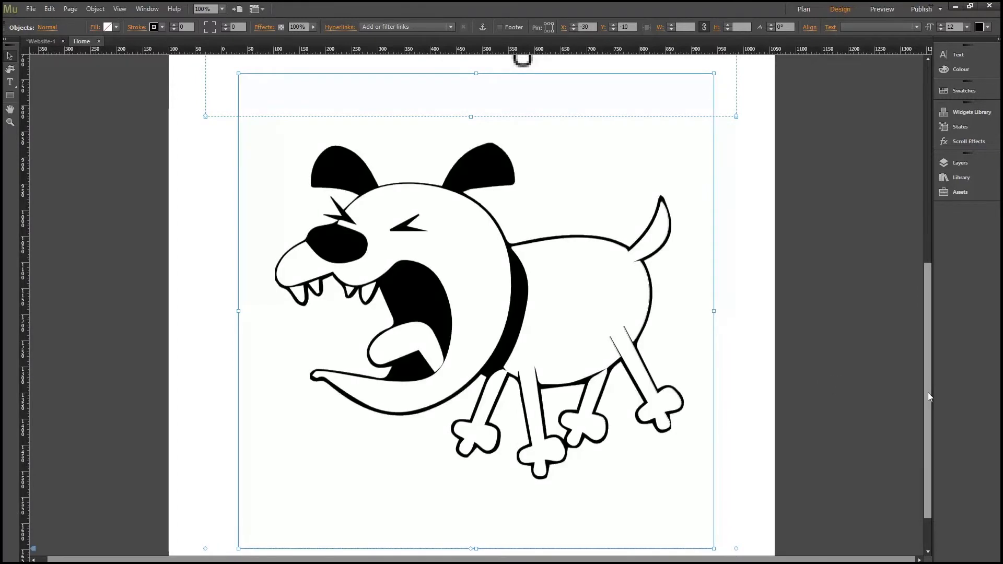
pyautogui.moveTo(928, 393); pyautogui.dragTo(915, 201)
pyautogui.click(840, 232)
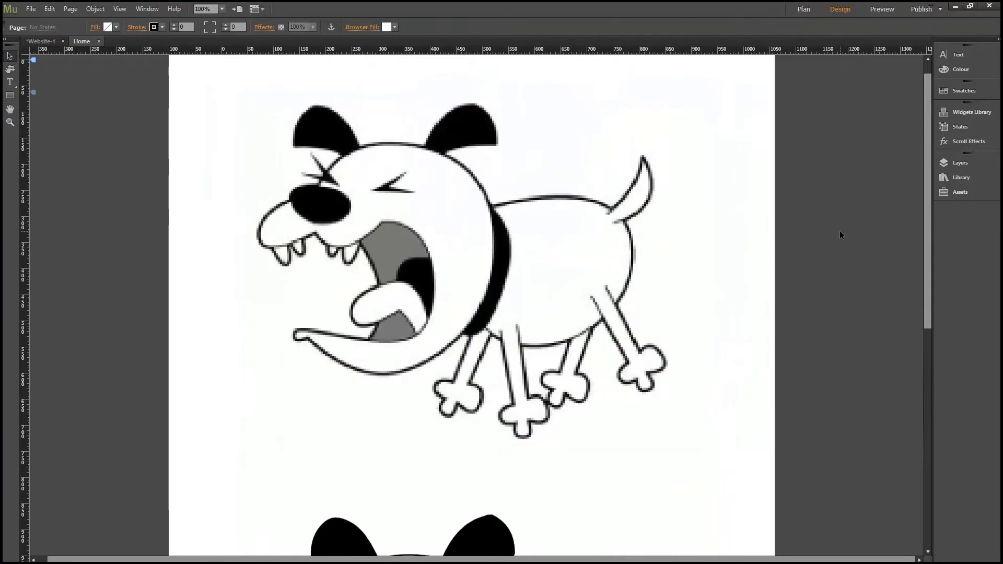
# Preview the page in the browser and compare the edge sharpness of the enlarged JPEG and SVG dogs.
pyautogui.hotkey('ctrl', 'shift', 'e')
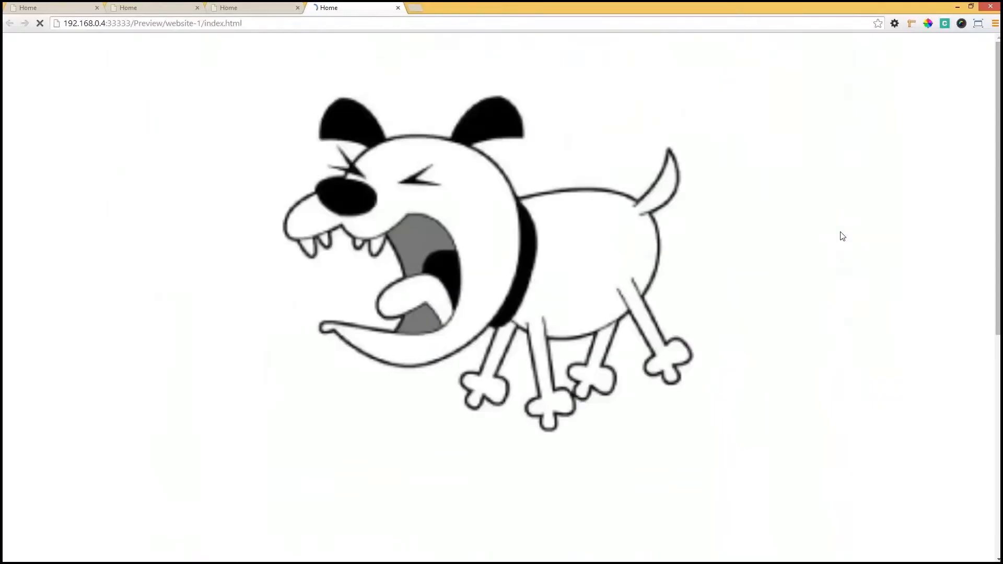
pyautogui.moveTo(998, 131); pyautogui.dragTo(981, 253)
pyautogui.scroll(-4, 981, 252)
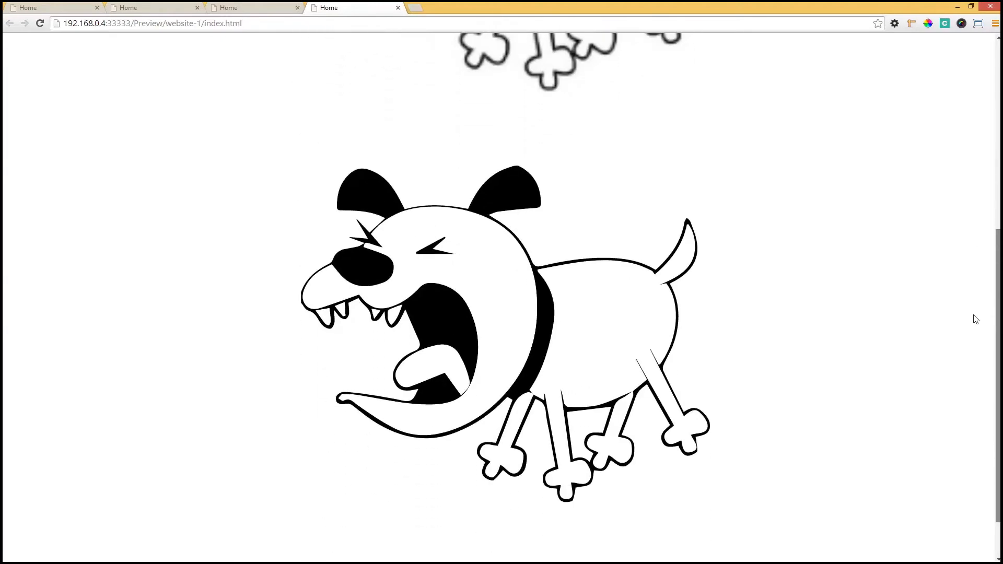
pyautogui.scroll(5, 976, 319)
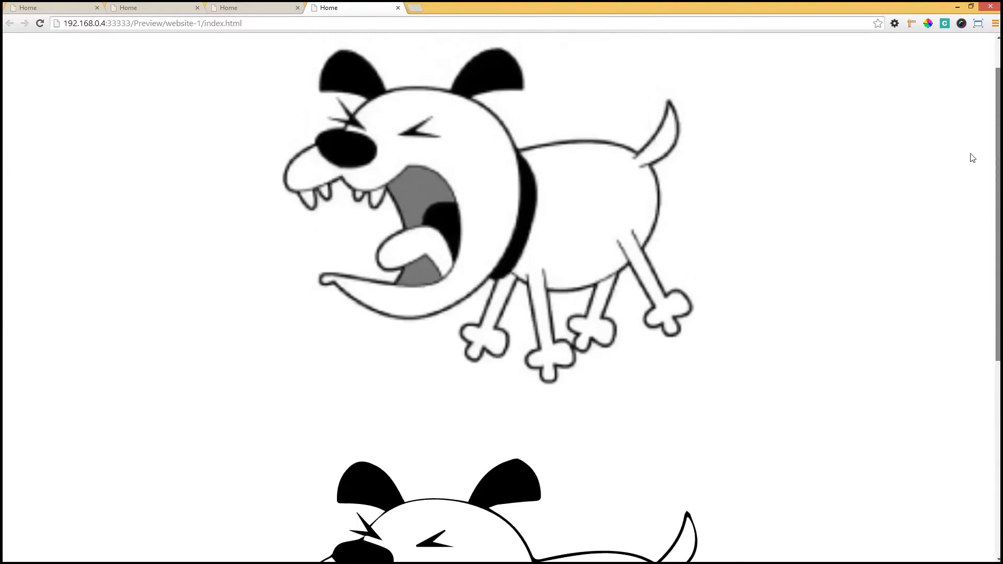
pyautogui.scroll(1, 971, 143)
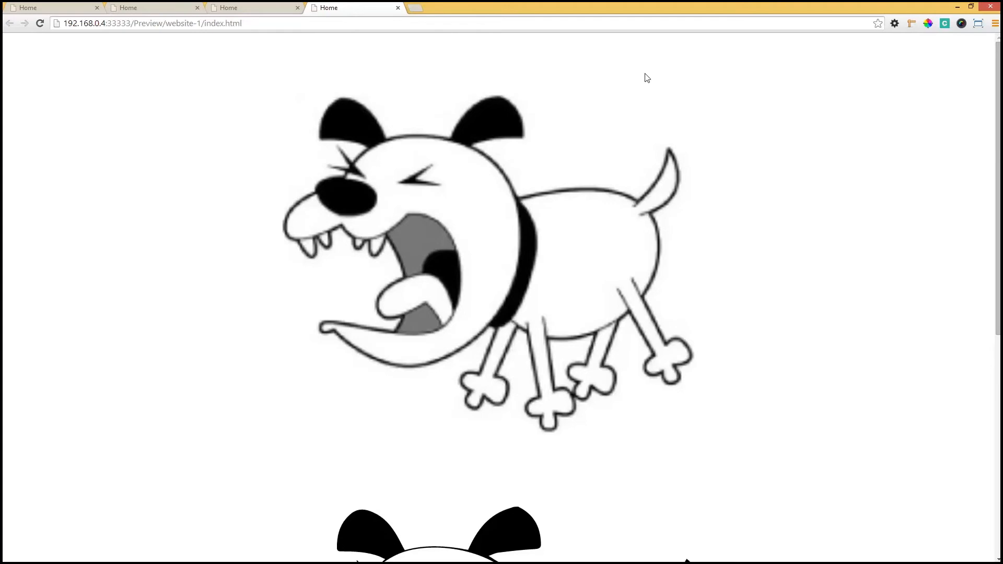
pyautogui.moveTo(998, 128); pyautogui.dragTo(962, 81)
# Switch back to Muse and review both enlarged dogs on the design page.
pyautogui.moveTo(513, 561)
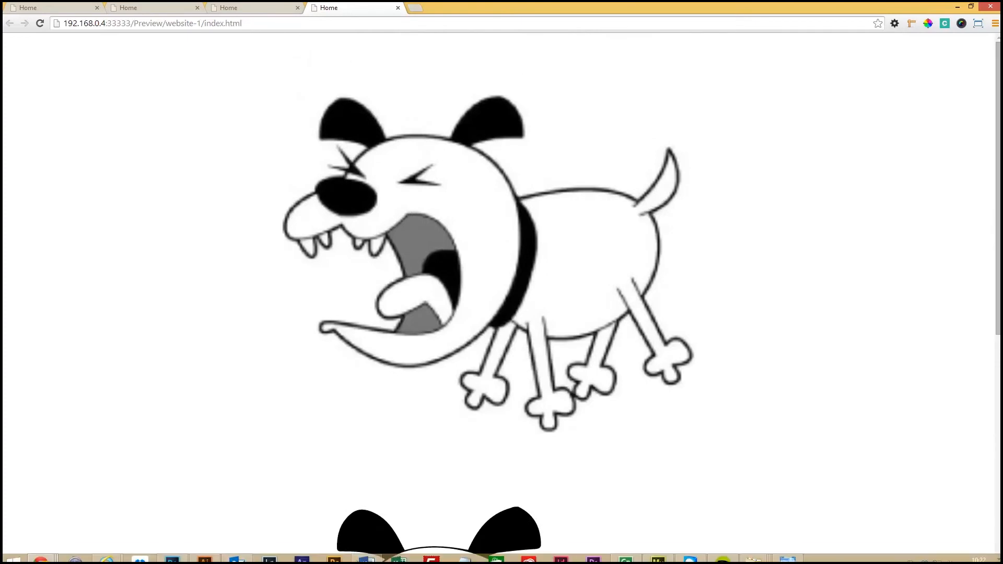
pyautogui.click(663, 557)
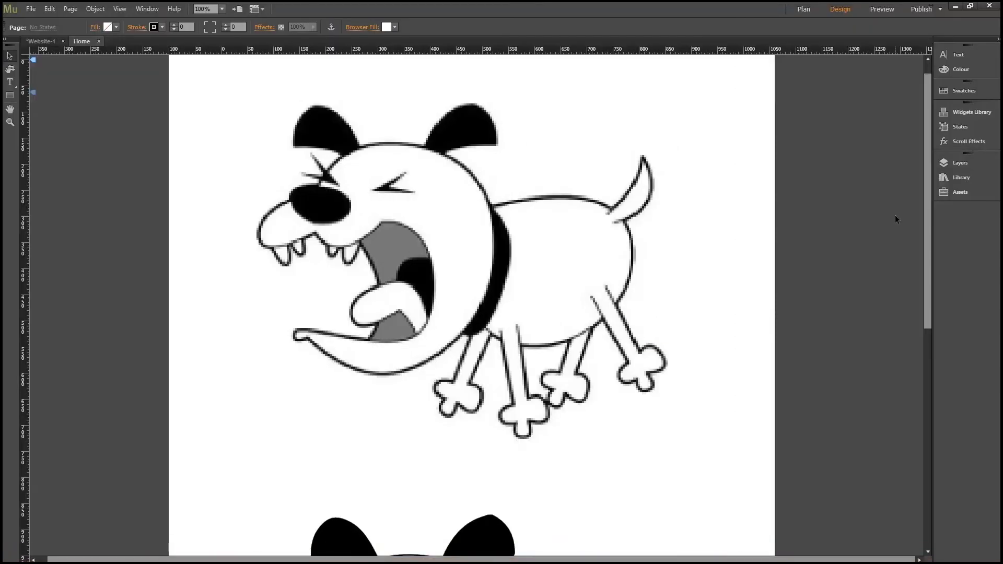
pyautogui.moveTo(928, 237); pyautogui.dragTo(935, 354)
pyautogui.moveTo(940, 434); pyautogui.dragTo(823, 187)
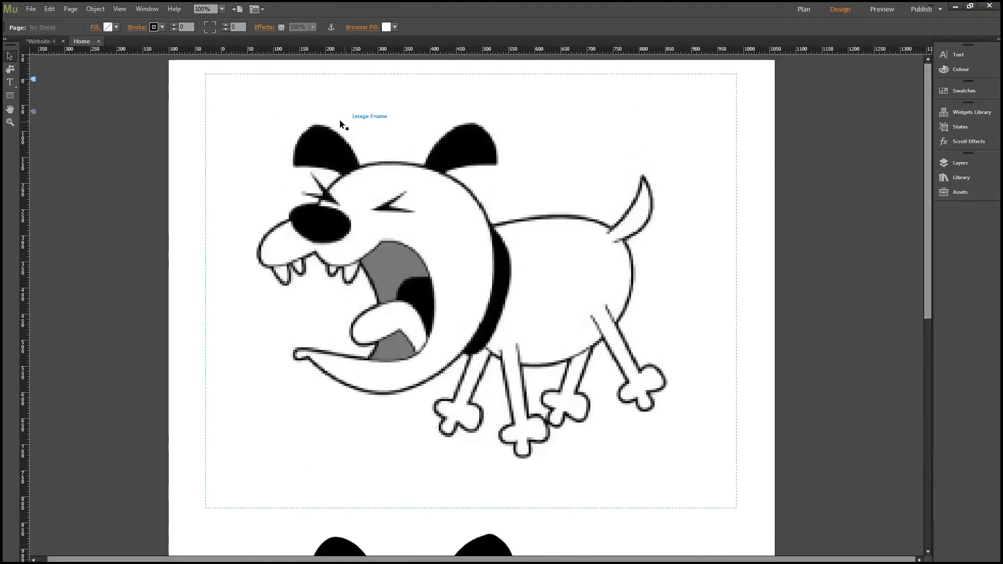